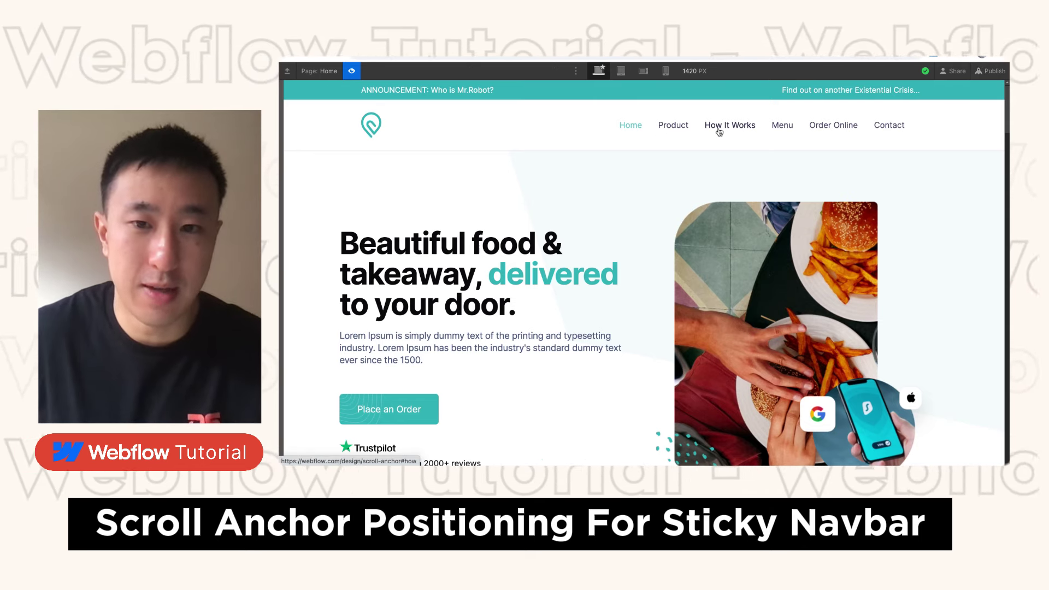
Step: In preview, test the Product, How It Works and Home nav link jumps, then return to the Designer
left_click(655, 129)
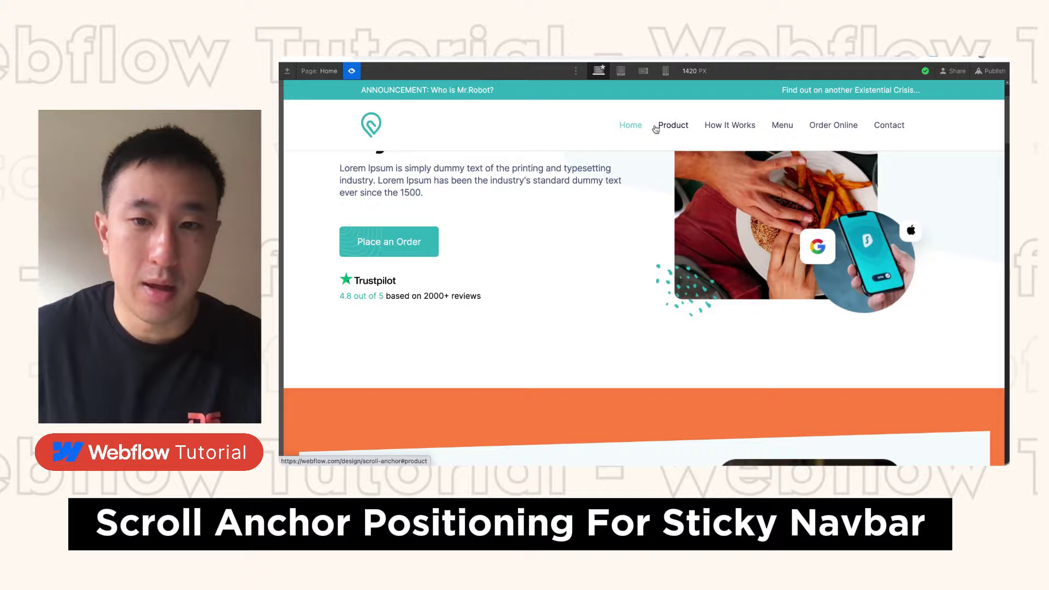
left_click(729, 132)
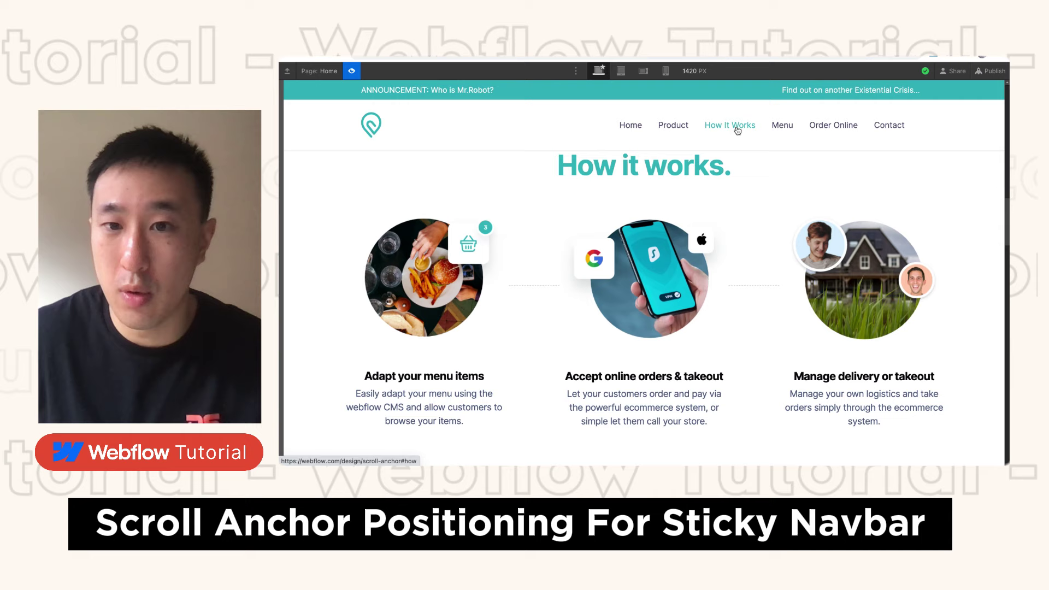
left_click_drag(555, 160, 733, 164)
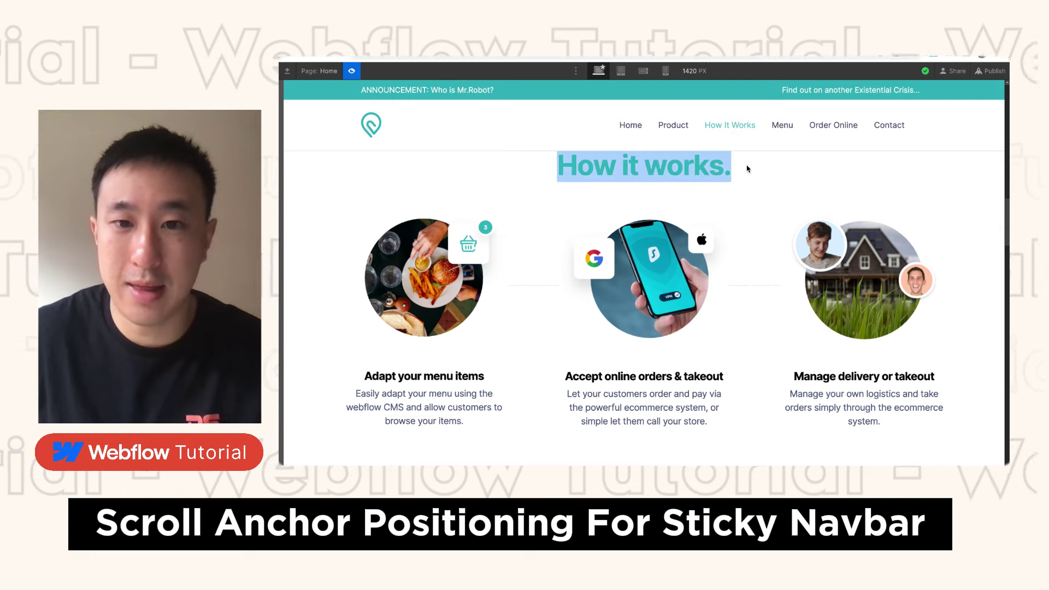
left_click(628, 127)
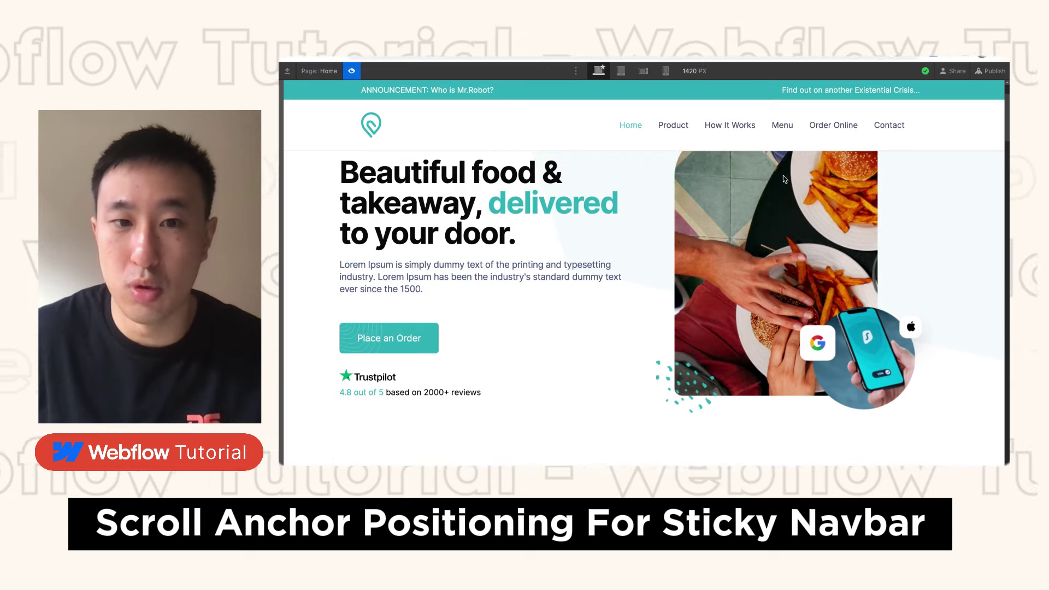
left_click_drag(767, 183, 390, 93)
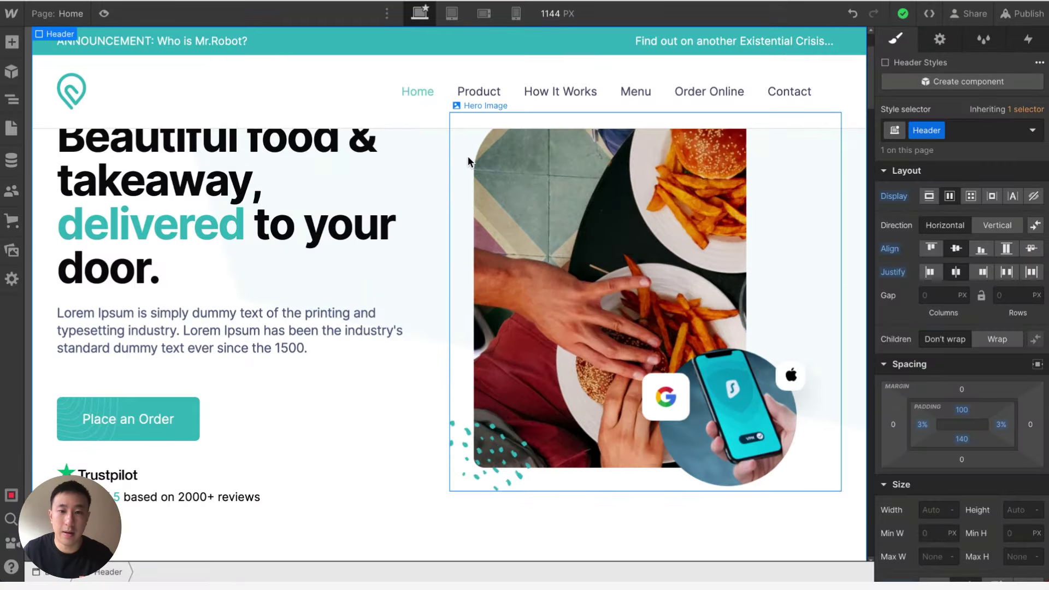
scroll(468, 156, "up", 2)
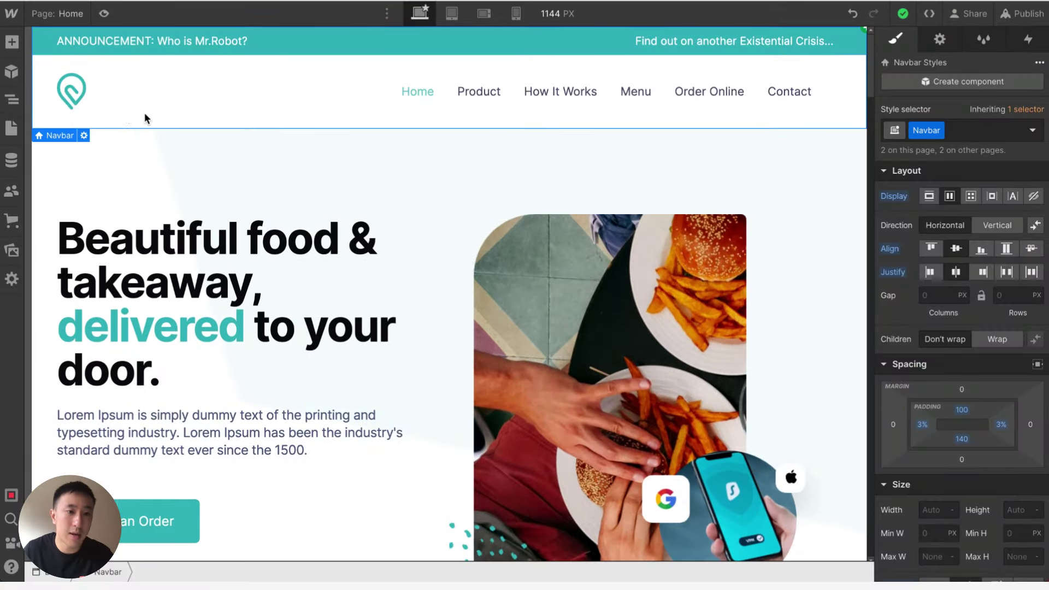
Step: Inspect the Product nav link's settings, confirming it links to the product section
left_click(144, 113)
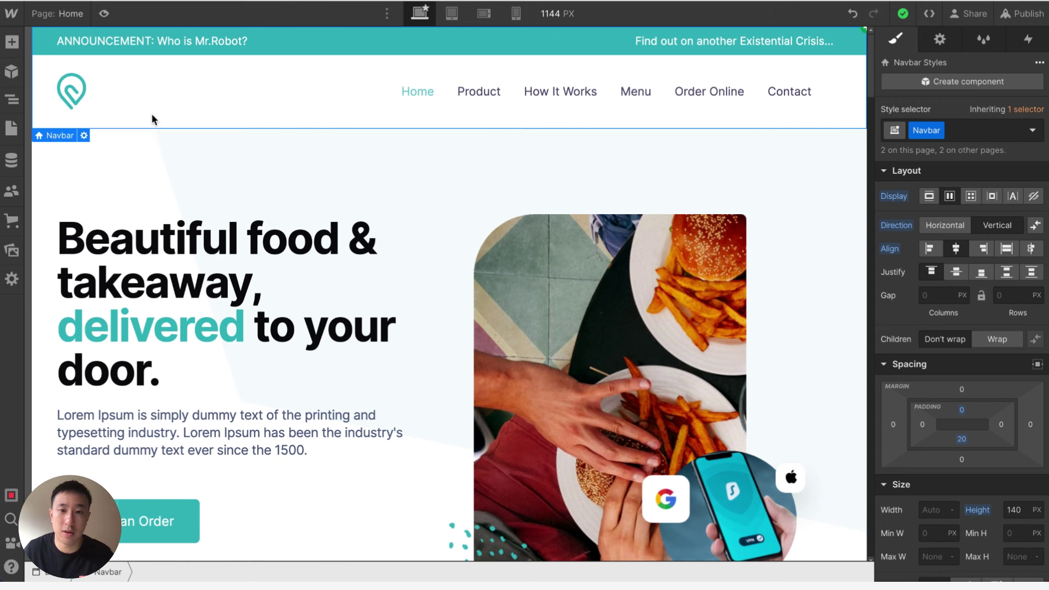
left_click(434, 104)
left_click(482, 102)
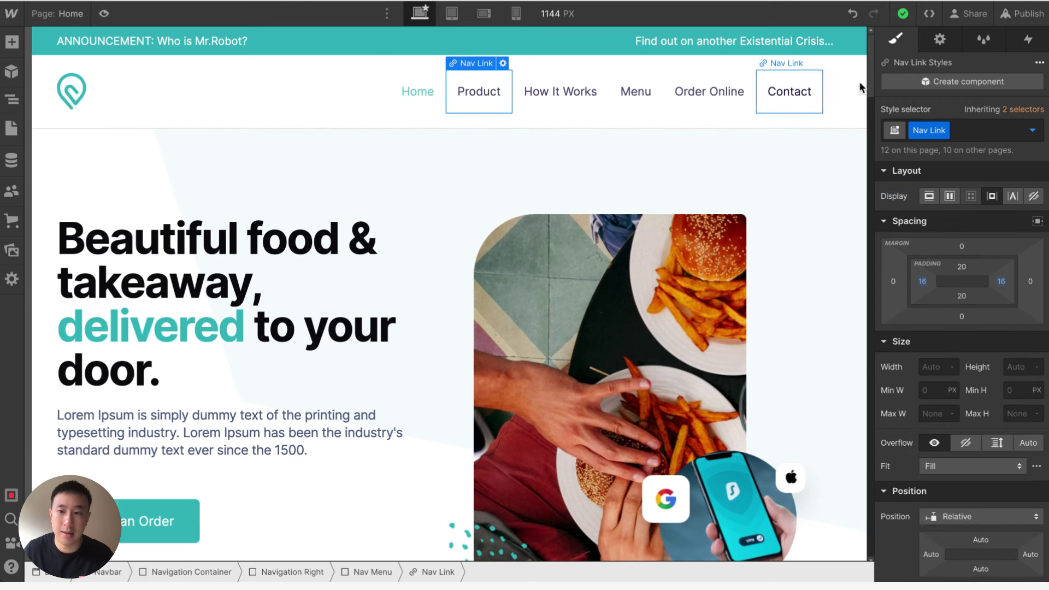
left_click(940, 39)
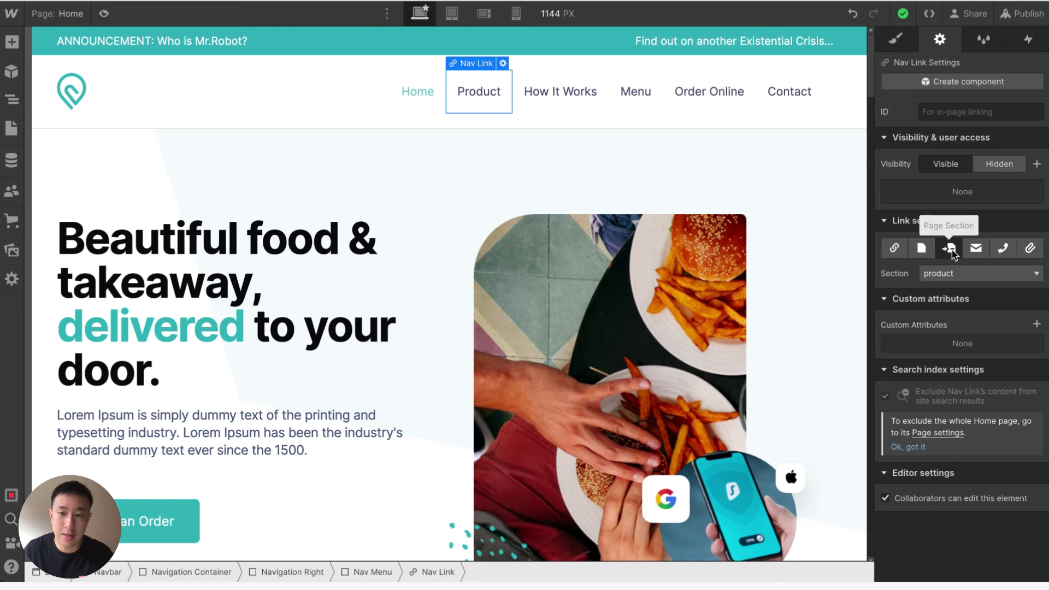
left_click(961, 275)
left_click(961, 273)
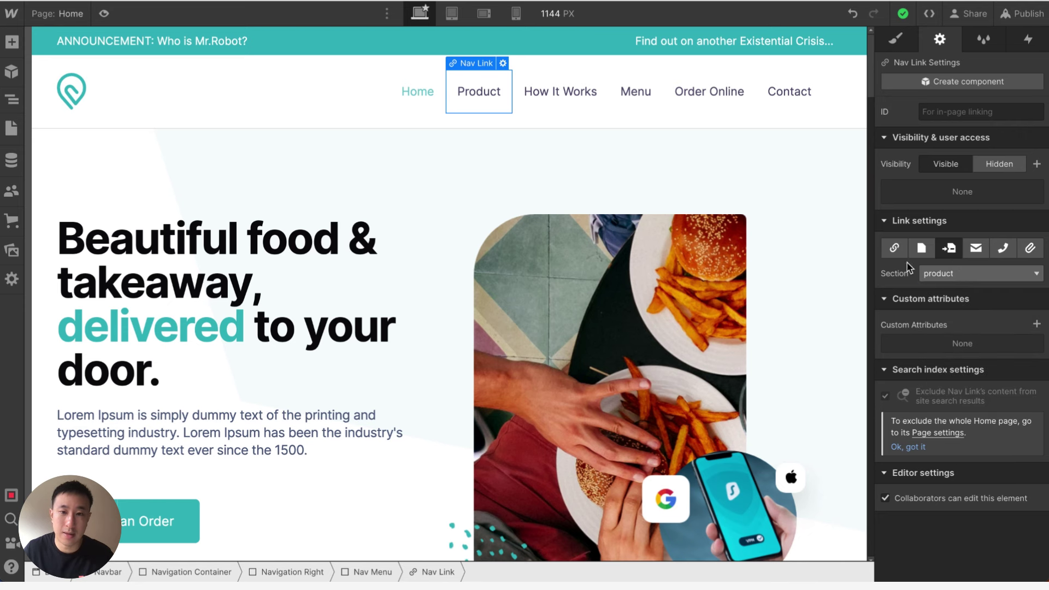
Step: Check the section IDs home, product and how, ending on the Home nav link
left_click(203, 160)
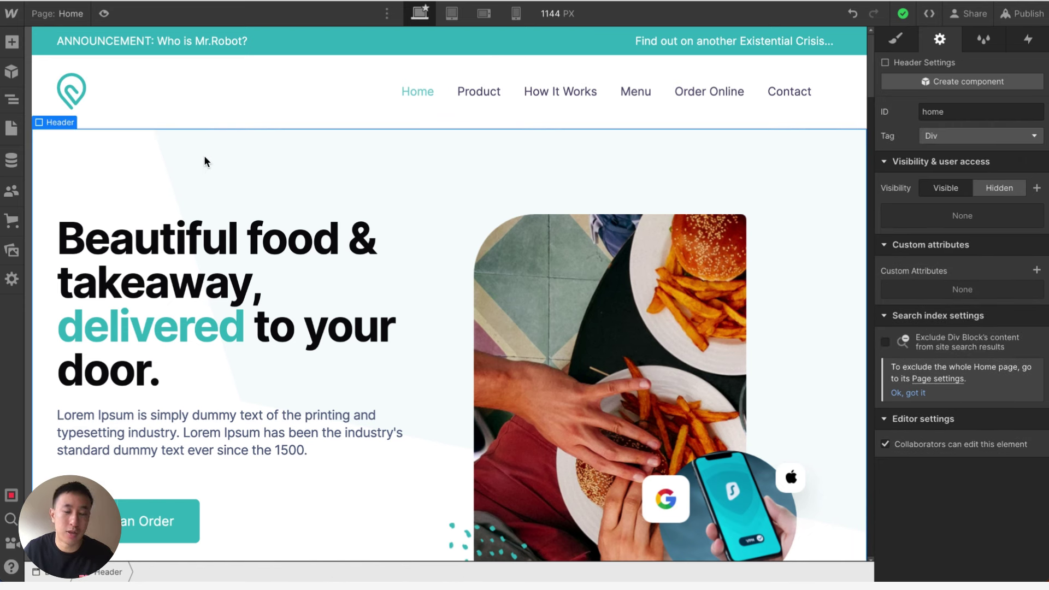
double_click(955, 113)
scroll(385, 205, "down", 10)
left_click(366, 182)
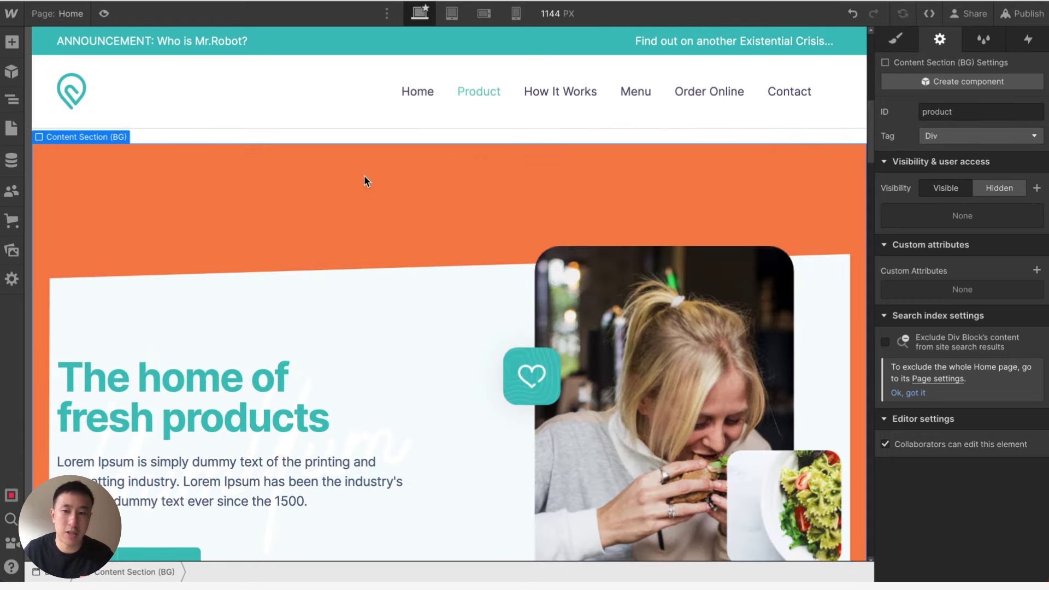
double_click(1002, 106)
scroll(331, 230, "down", 10)
scroll(331, 230, "up", 5)
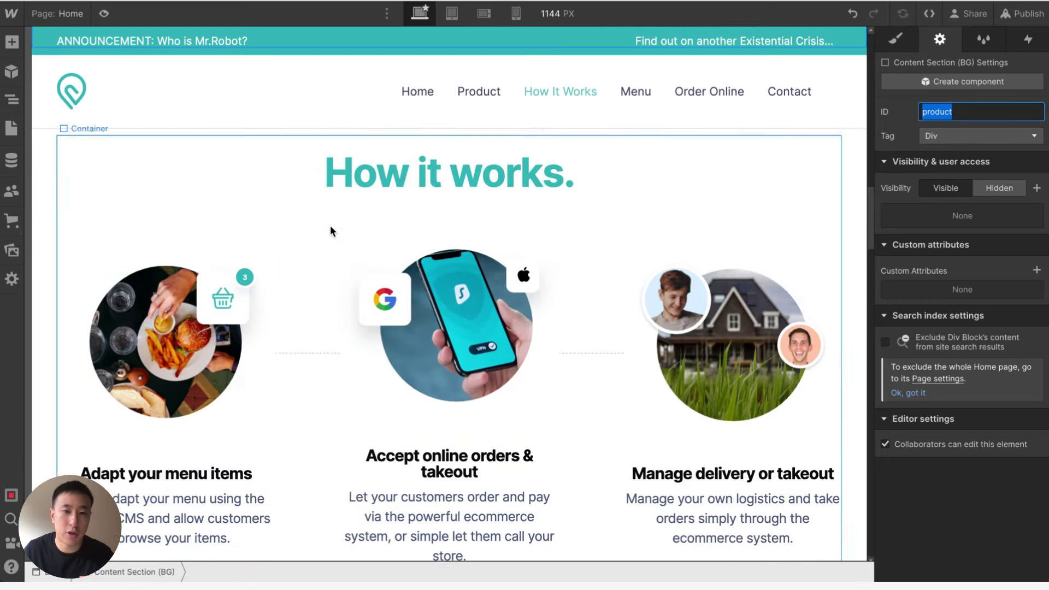
left_click(262, 309)
double_click(960, 111)
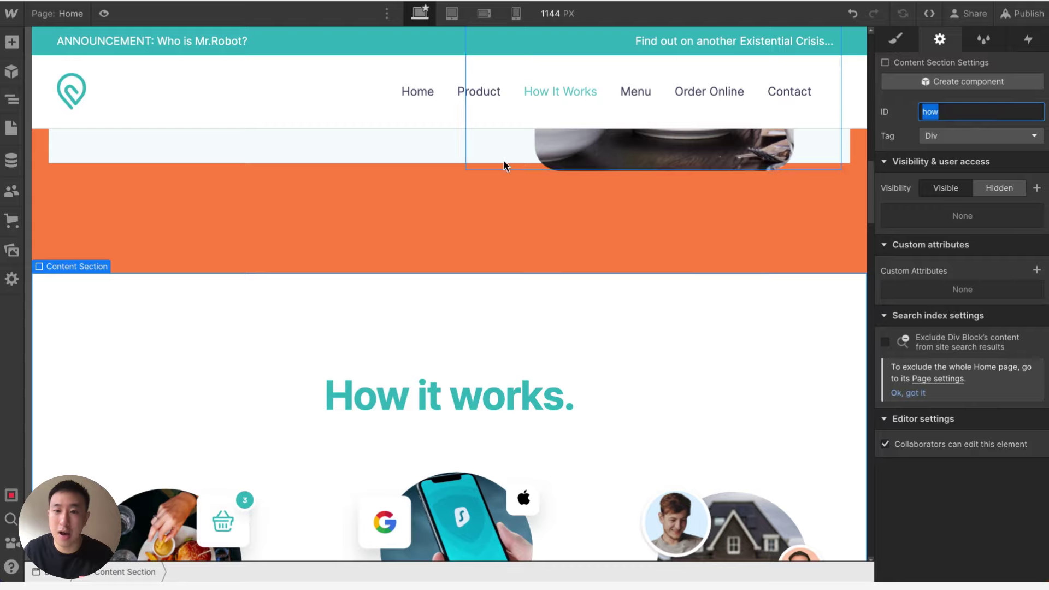
scroll(503, 160, "up", 15)
left_click(421, 100)
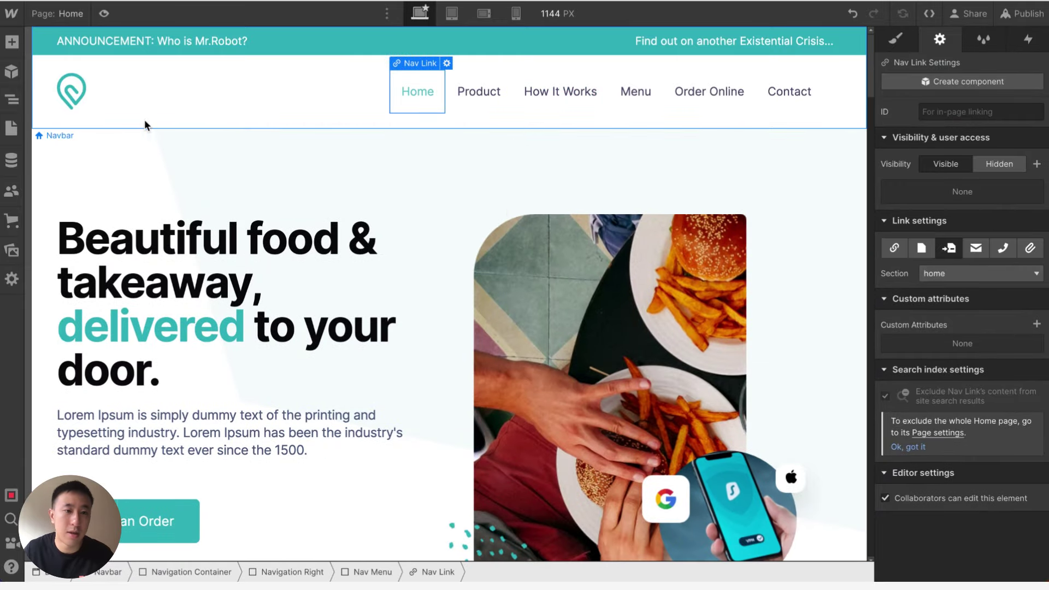
Step: Change the Navbar's position from Sticky to Static
left_click(407, 108)
left_click(896, 39)
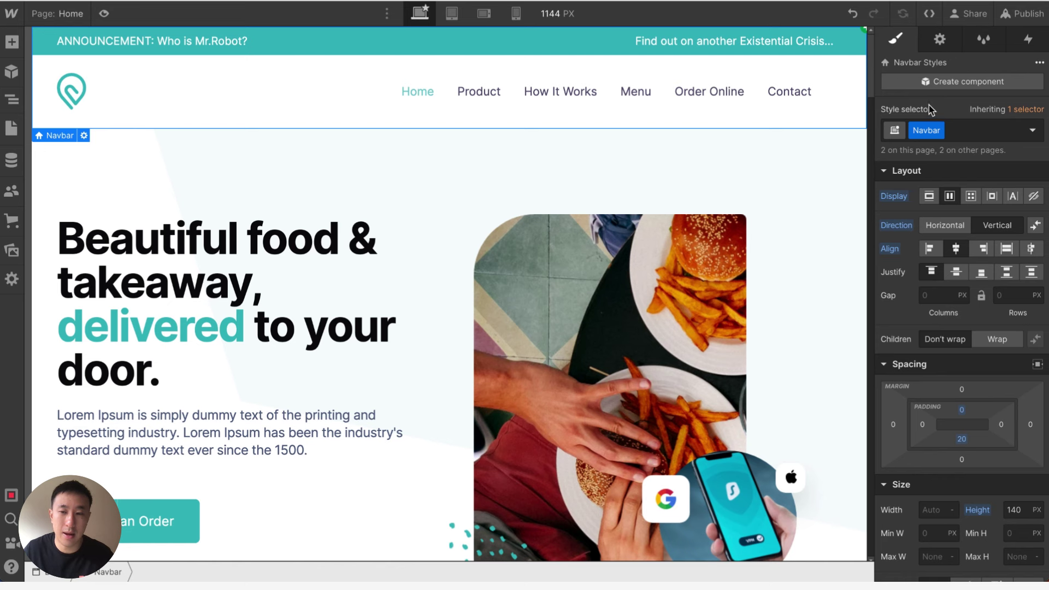
scroll(975, 264, "down", 5)
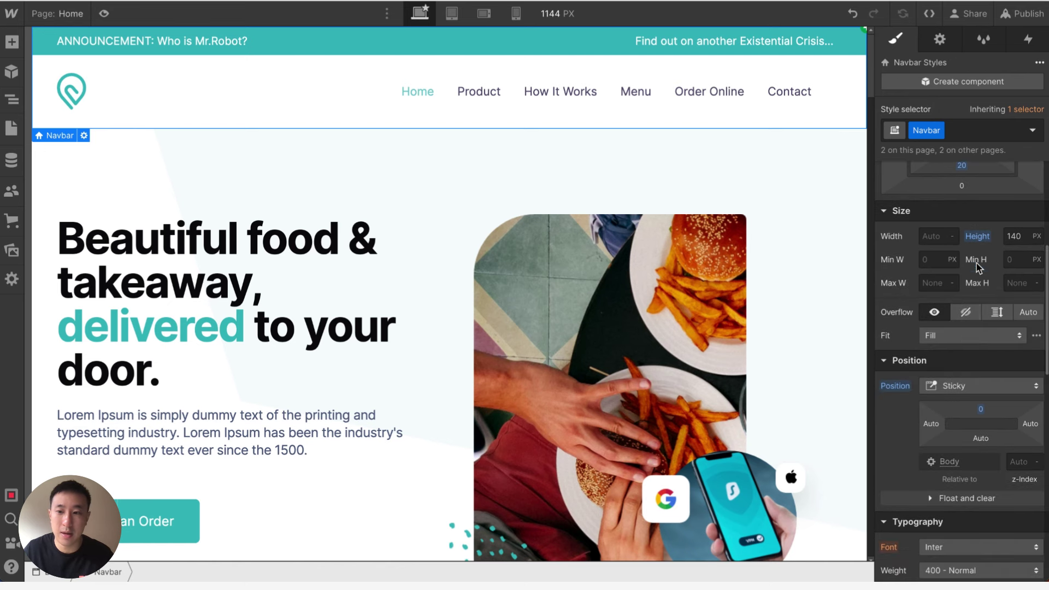
left_click(954, 388)
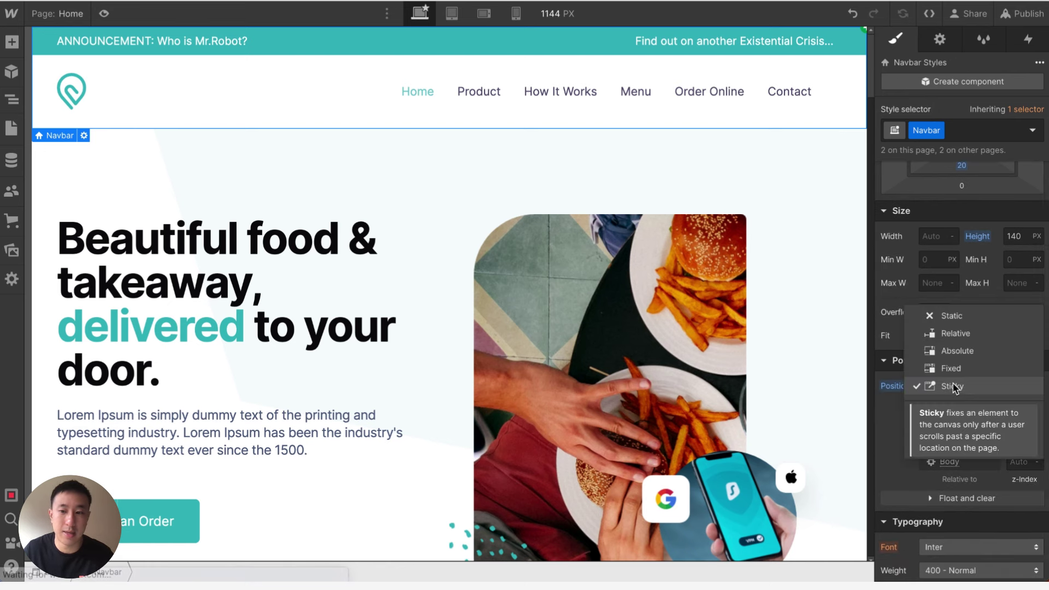
left_click(961, 314)
Step: Preview the Product and How It Works link jumps with the static navbar, then exit preview
key("ctrl+shift+p")
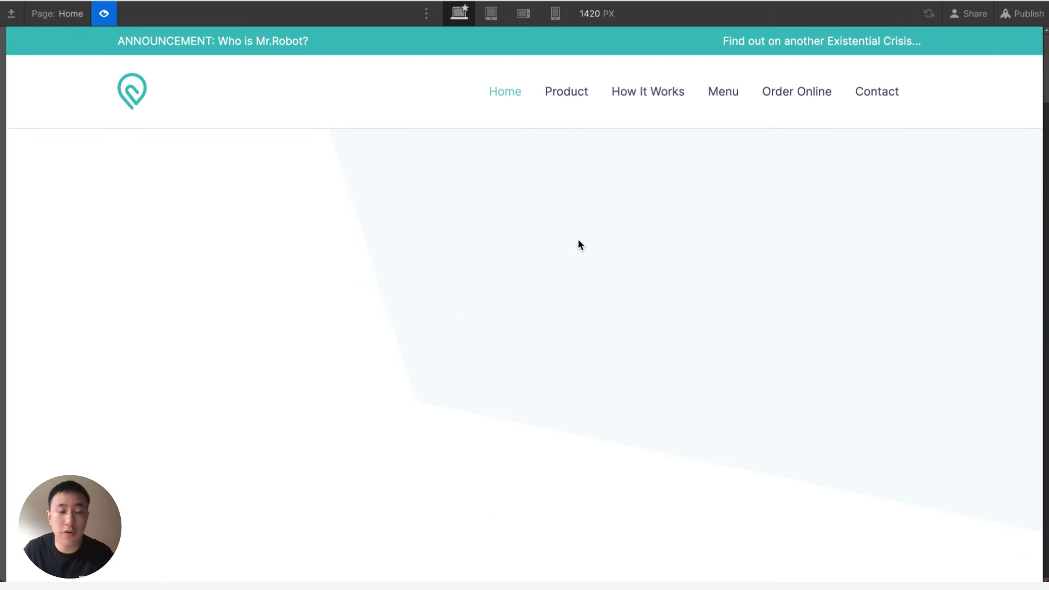
left_click(568, 91)
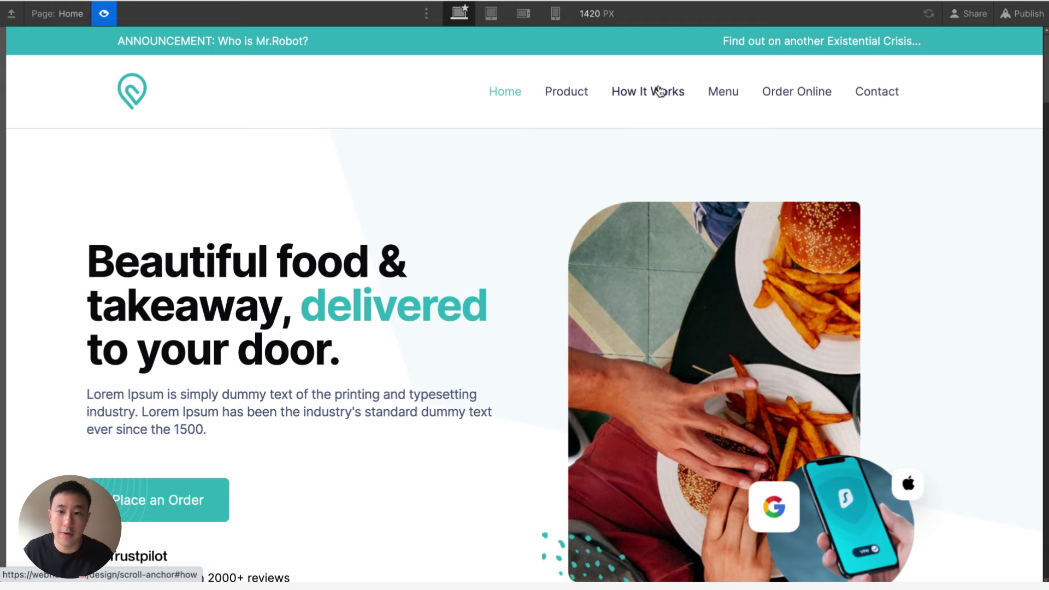
left_click(663, 93)
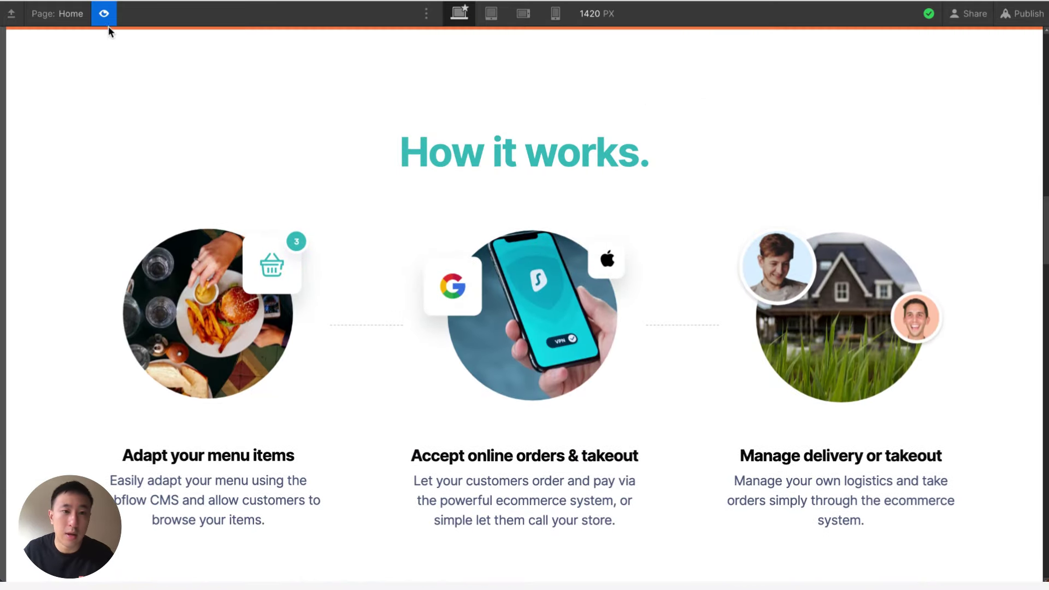
key("ctrl+shift+p")
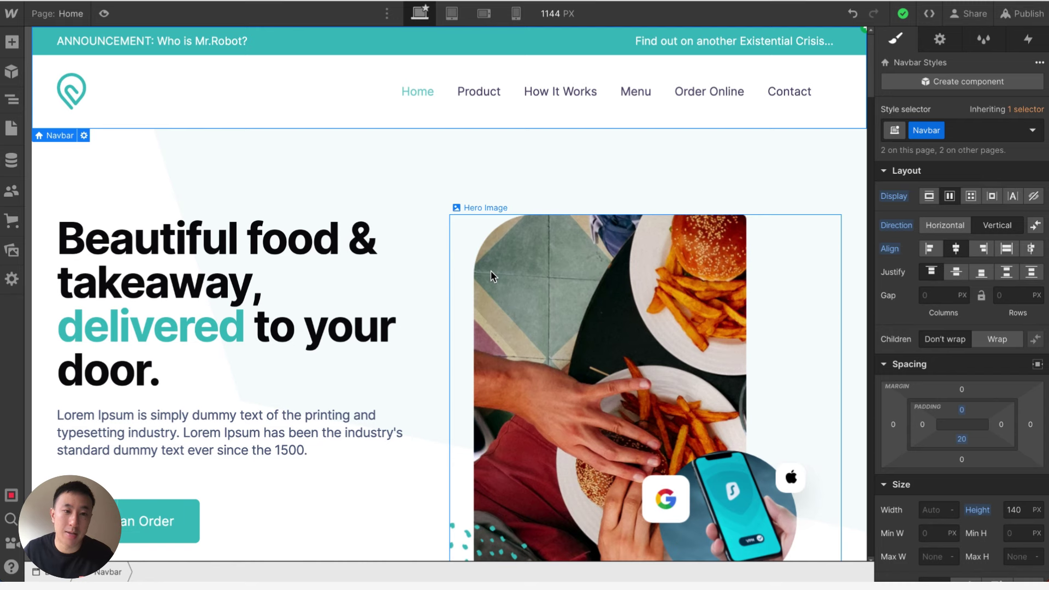
Step: Set the Navbar's position back to Sticky
scroll(984, 385, "down", 10)
scroll(985, 384, "up", 3)
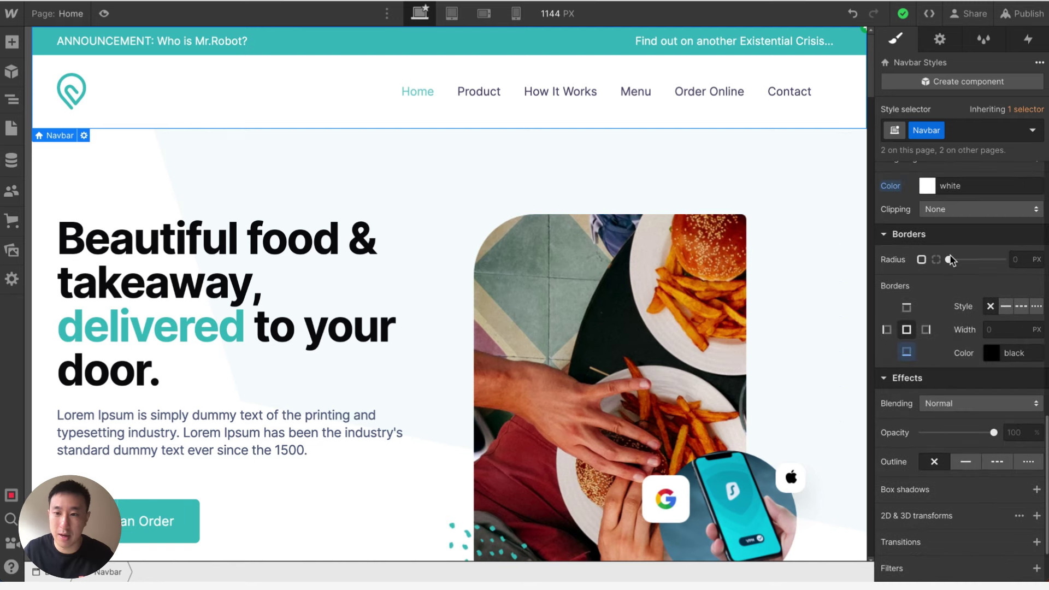
scroll(949, 293, "down", 4)
scroll(952, 330, "up", 8)
scroll(954, 383, "down", 4)
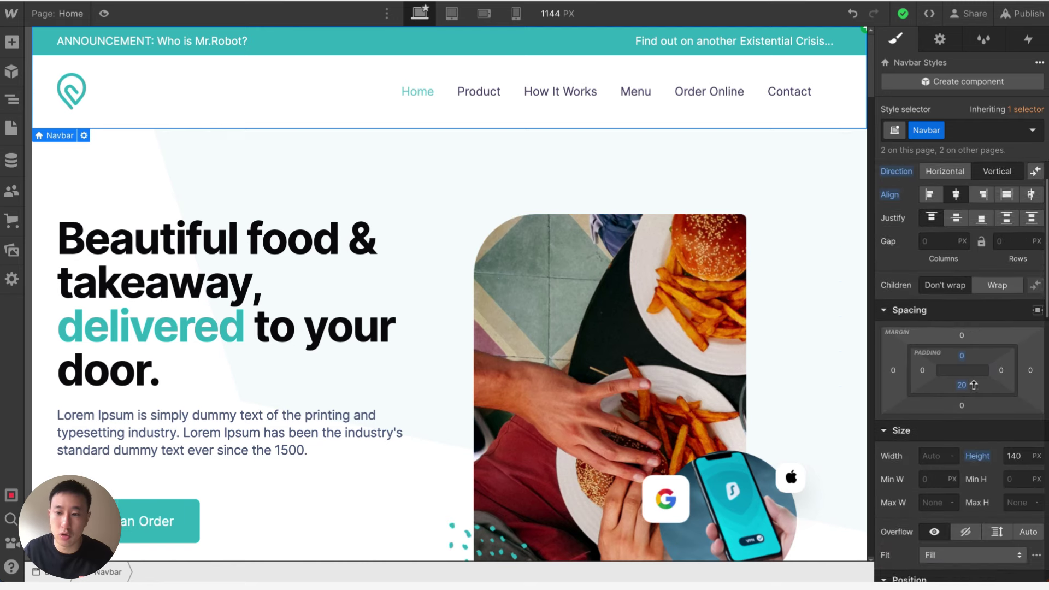
left_click(959, 461)
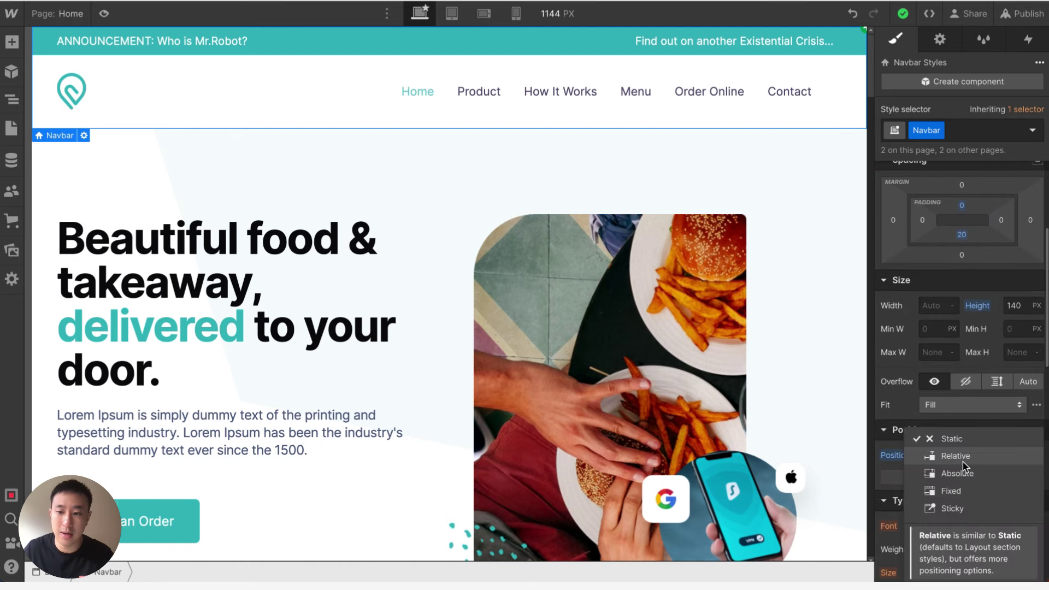
left_click(966, 504)
Step: Preview the Product link's jump under the sticky navbar, then select Content Section (BG)
left_click(104, 14)
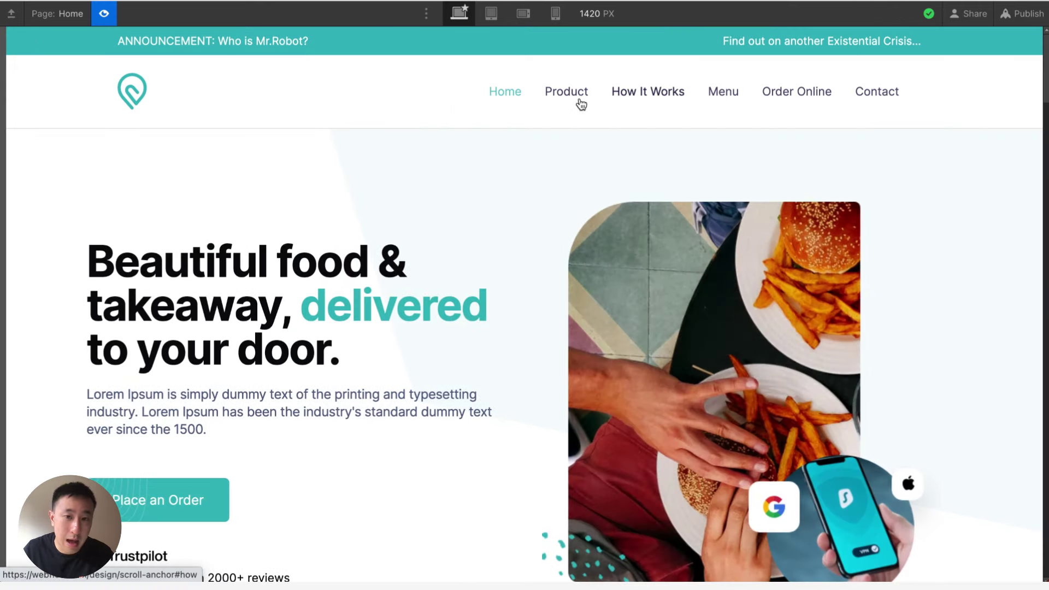
left_click(563, 99)
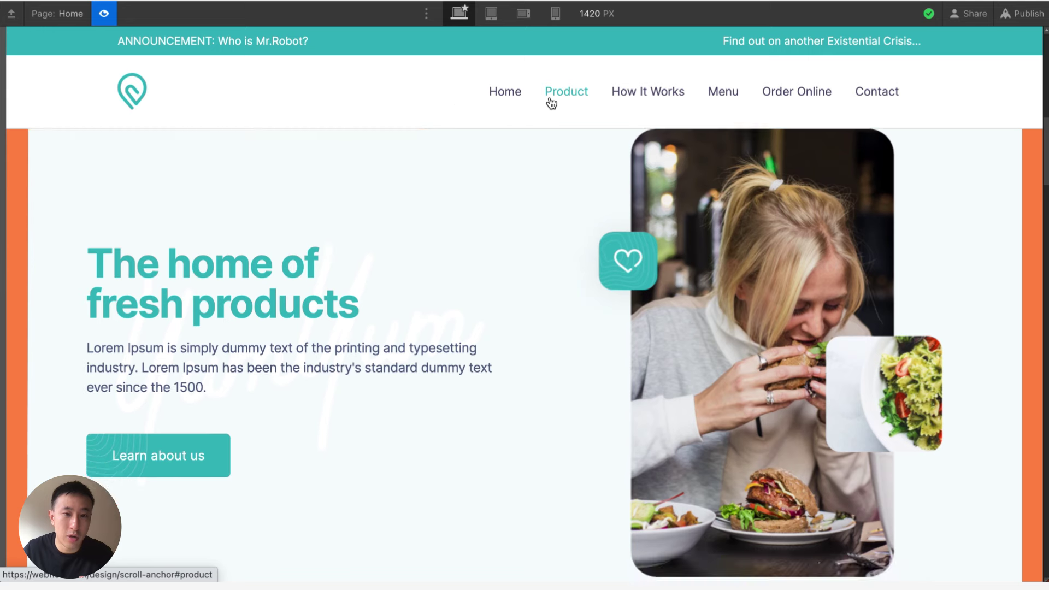
left_click(104, 14)
left_click(46, 147)
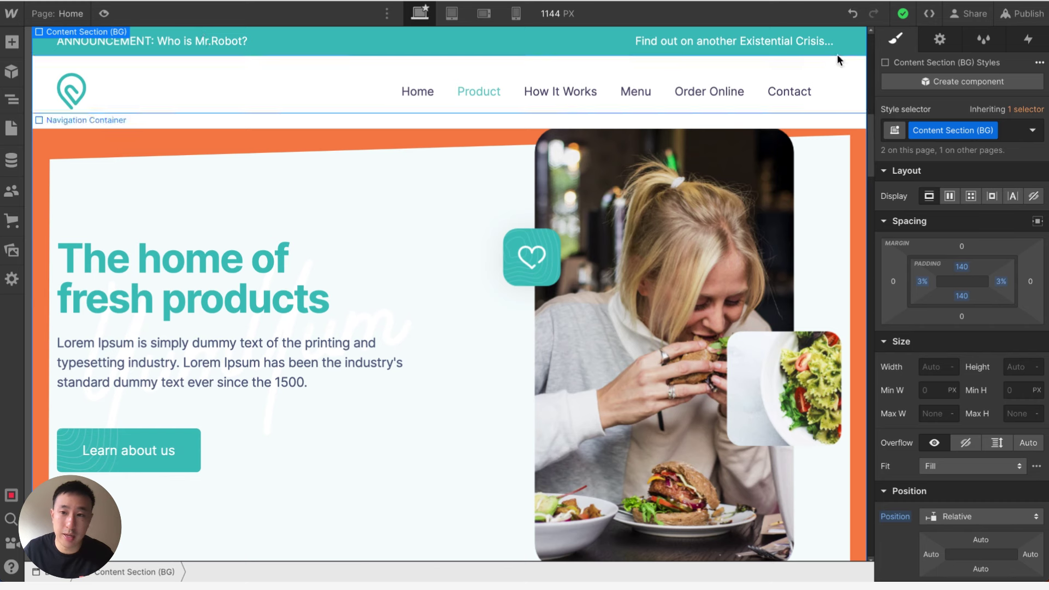
Step: Set Content Section (BG)'s top padding from 140 to 280
left_click(940, 39)
left_click(914, 44)
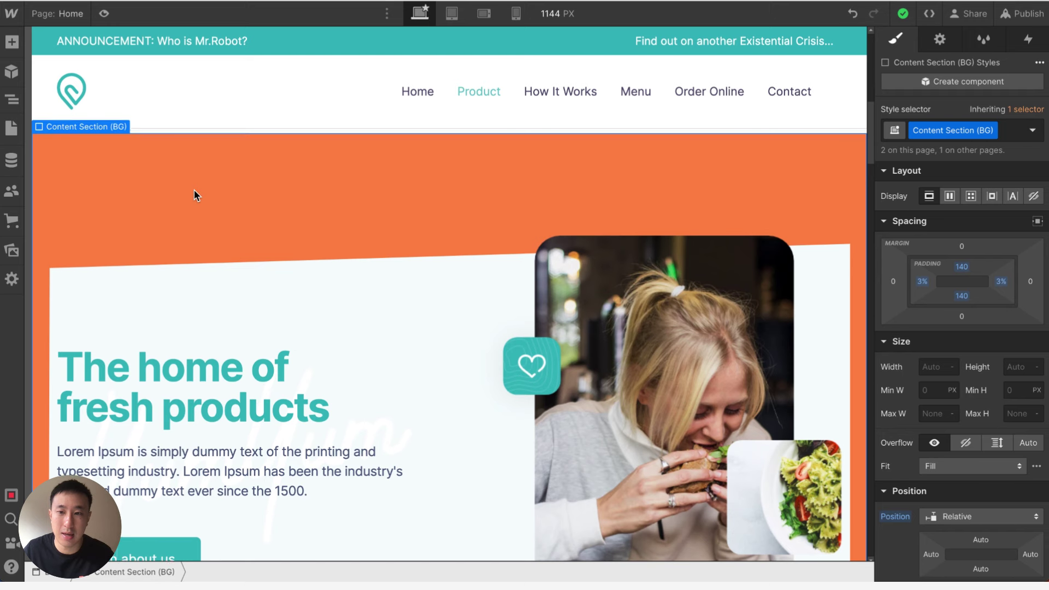
left_click(966, 269)
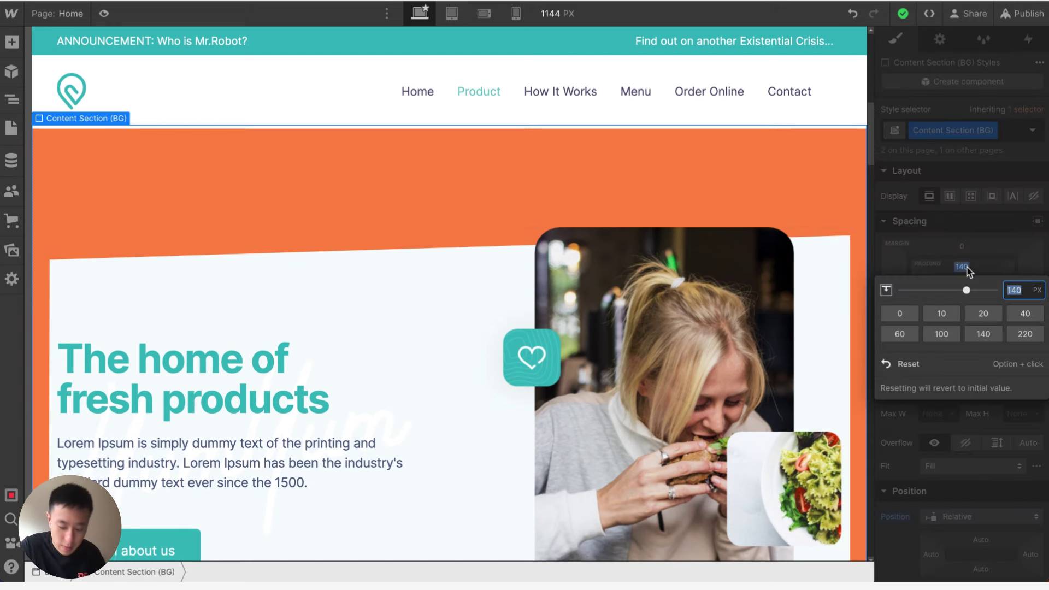
key("Return")
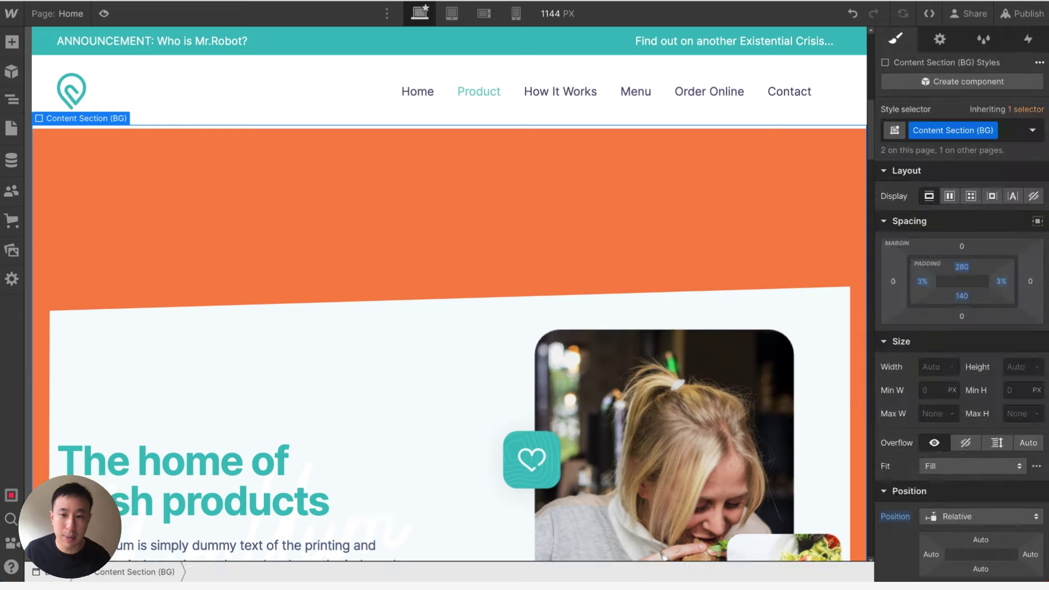
Step: Preview the Product nav link's jump to the padded section, then exit preview
left_click(104, 13)
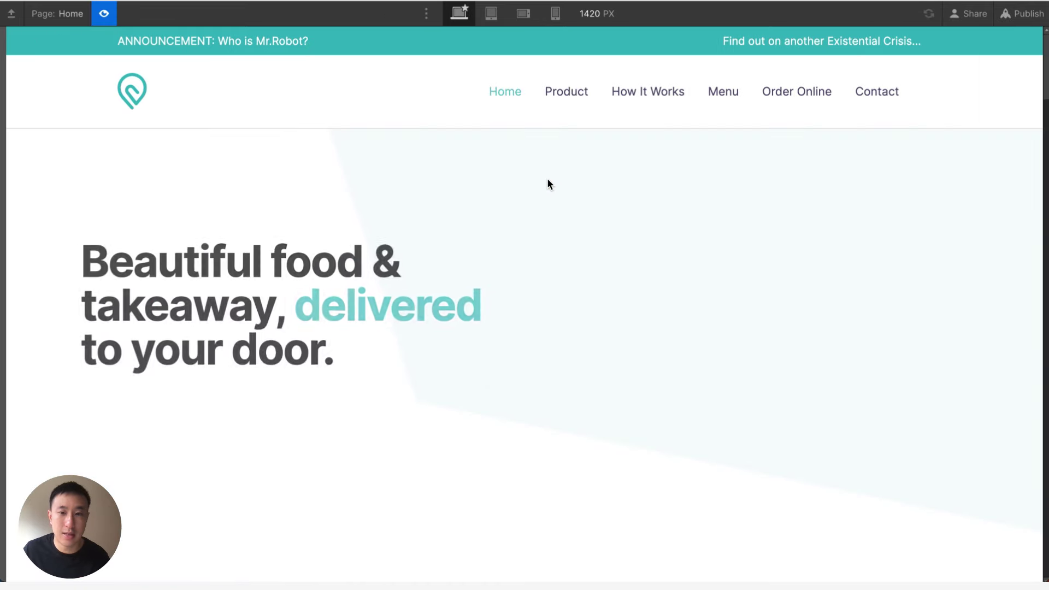
left_click(571, 97)
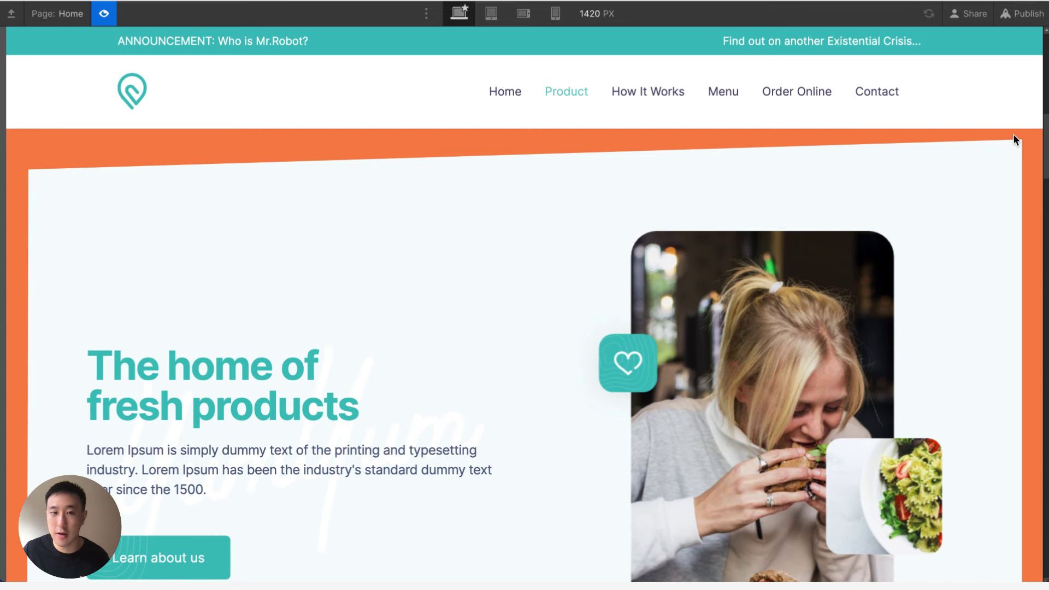
scroll(453, 295, "up", 5)
scroll(611, 418, "down", 1)
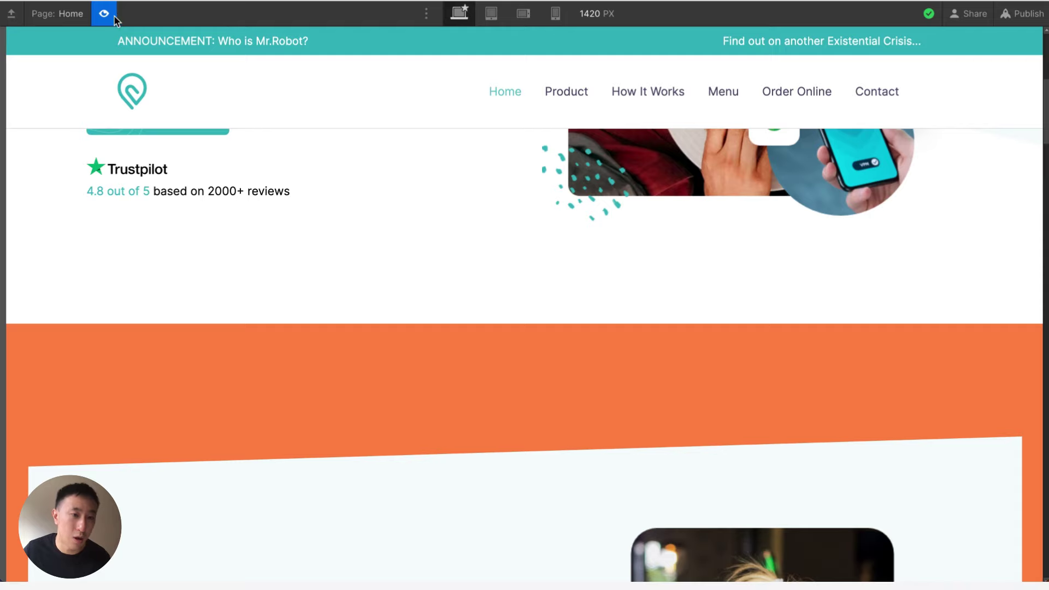
key("super+shift+p")
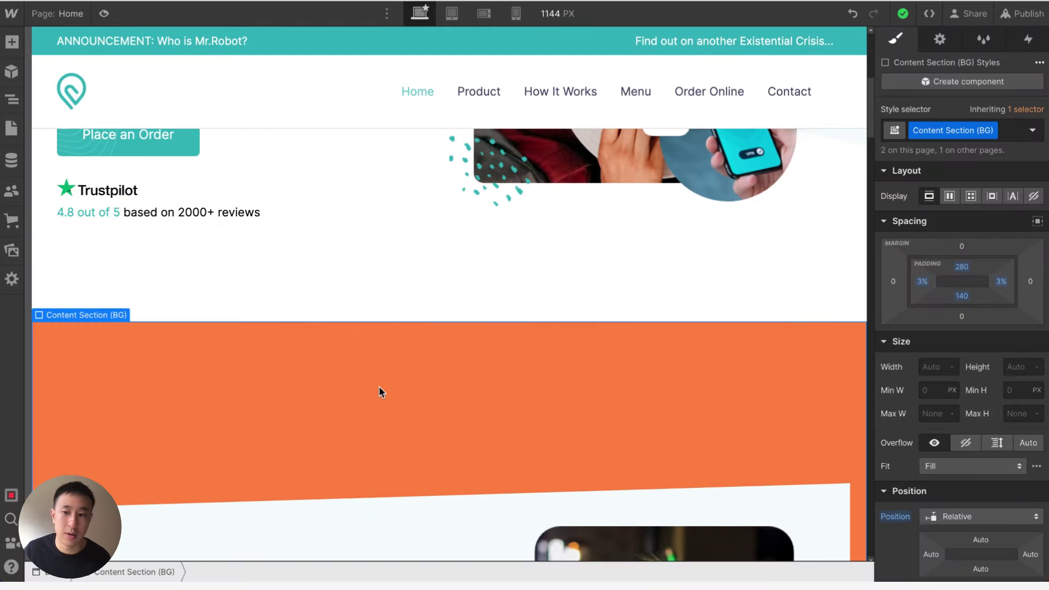
Step: Restore Content Section (BG)'s top padding to 140 and delete its product ID
left_click(962, 313, "alt")
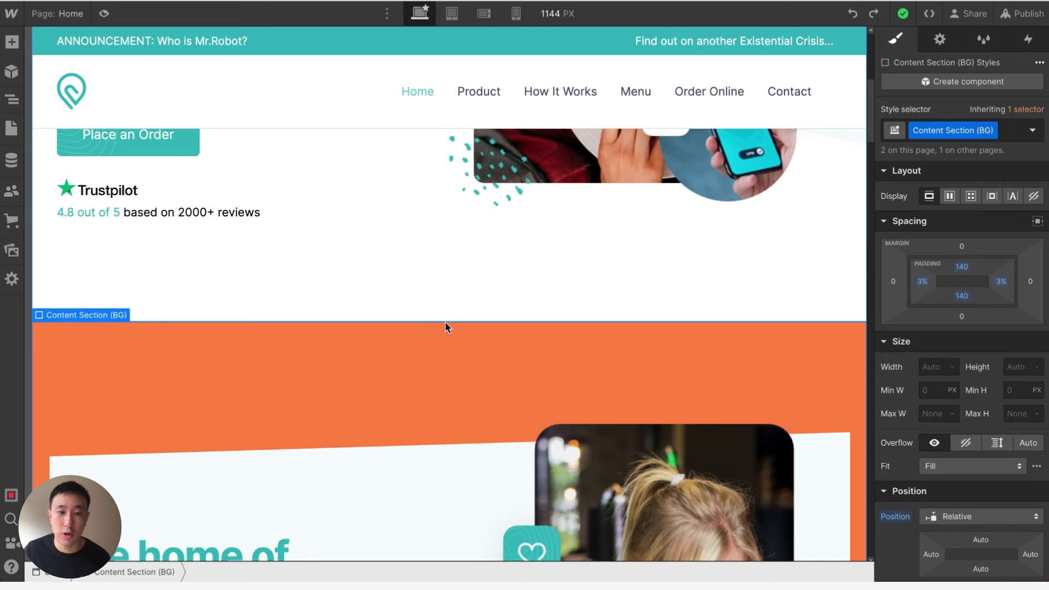
left_click(939, 39)
double_click(975, 112)
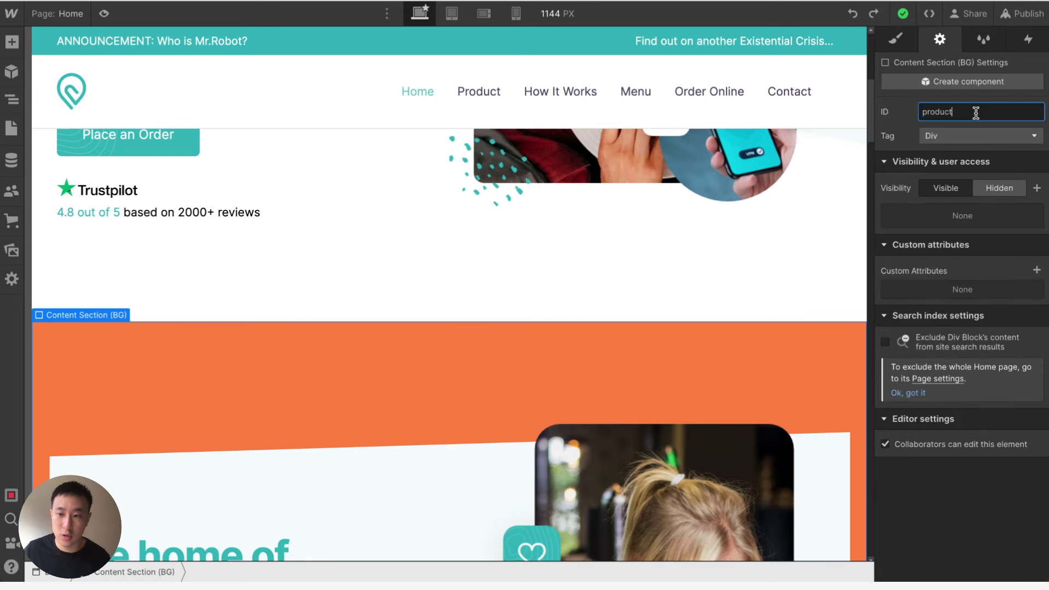
key("BackSpace")
Step: Delete the Header's home ID and the Content Section's how ID, then show the Navbar's styles
left_click(805, 260)
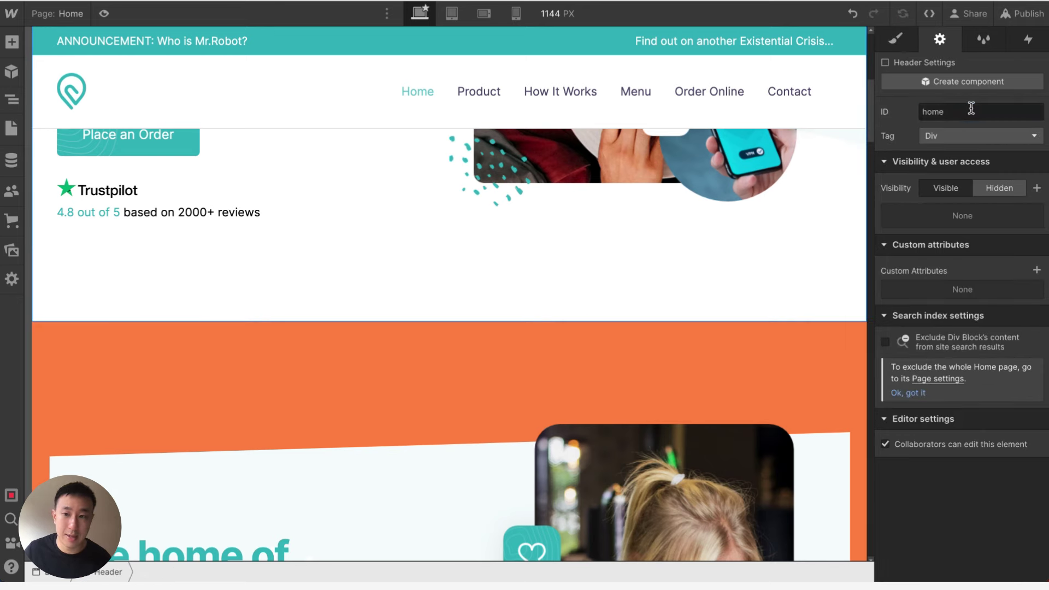
double_click(972, 109)
key("BackSpace")
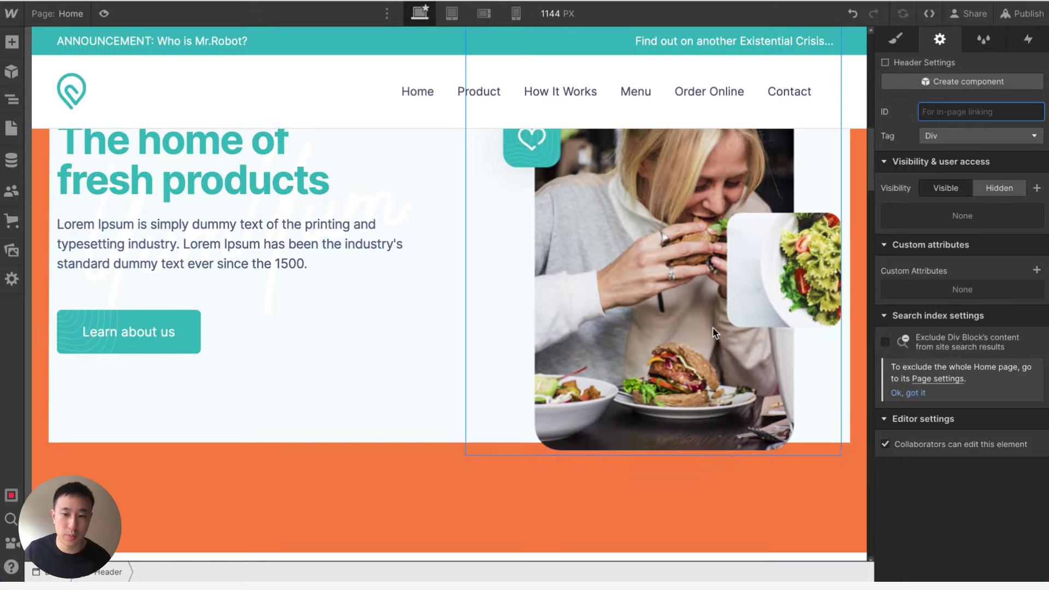
scroll(669, 489, "down", 1)
left_click(670, 489)
double_click(971, 109)
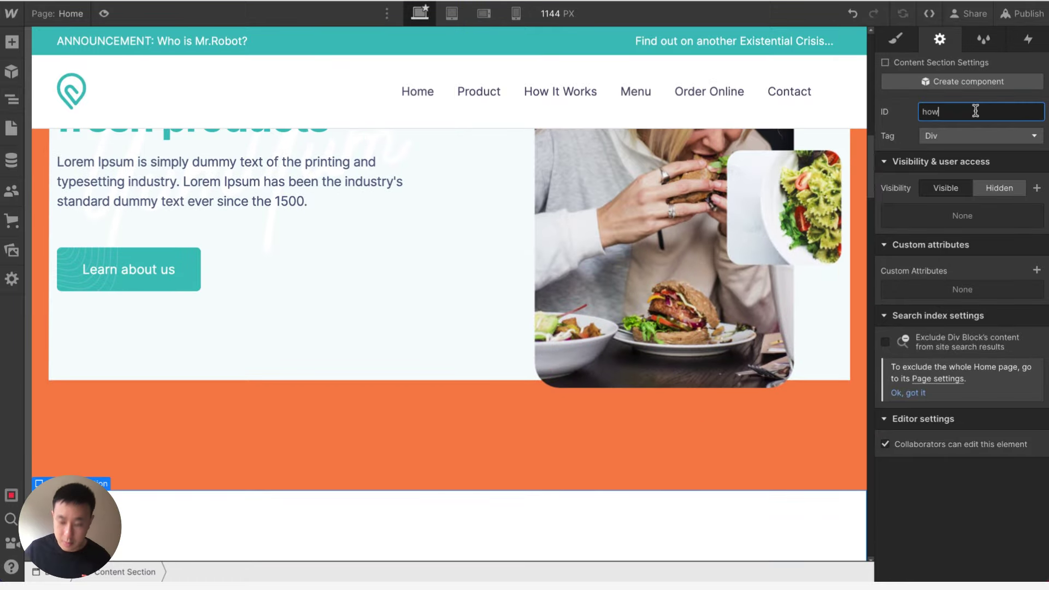
key("BackSpace")
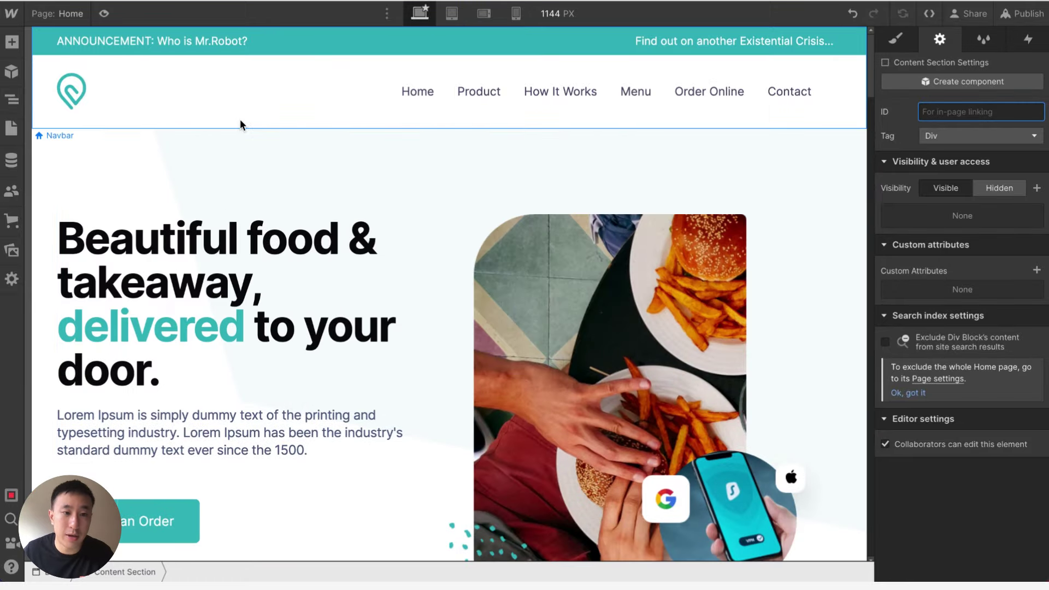
left_click(240, 119)
left_click(897, 39)
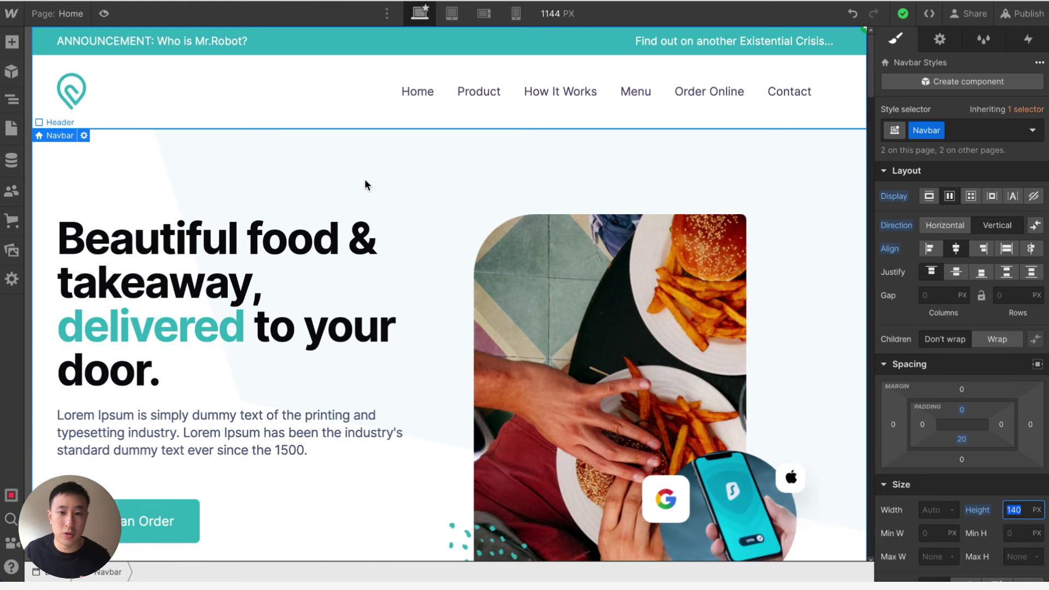
Step: Add a Div Block at the end of the Body via Quick Find and type the class scroll-anchor
left_click(187, 140)
key("z")
left_click(68, 70)
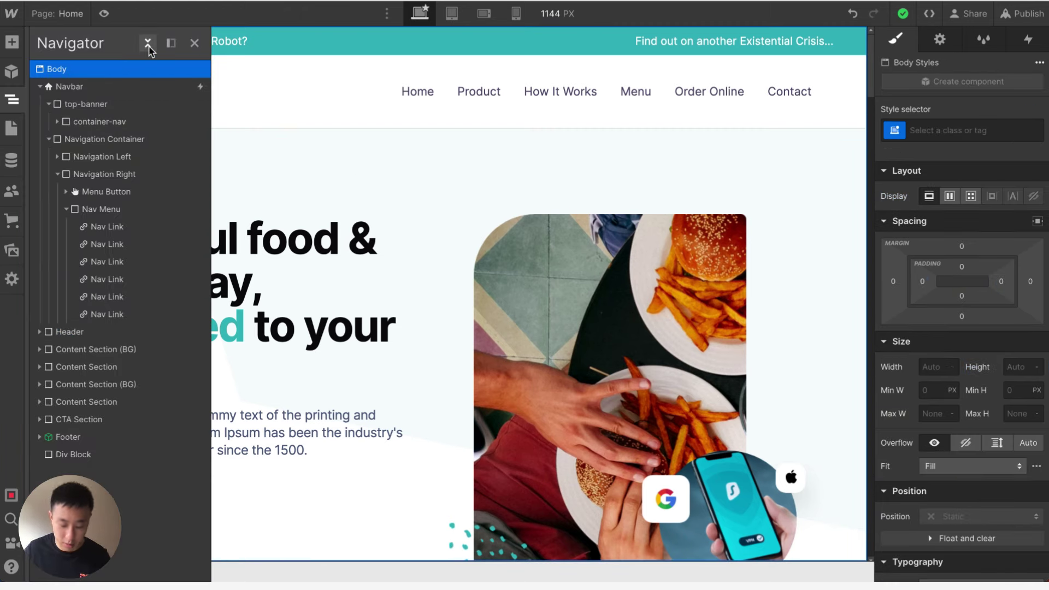
key("ctrl+e")
type("di")
key("Return")
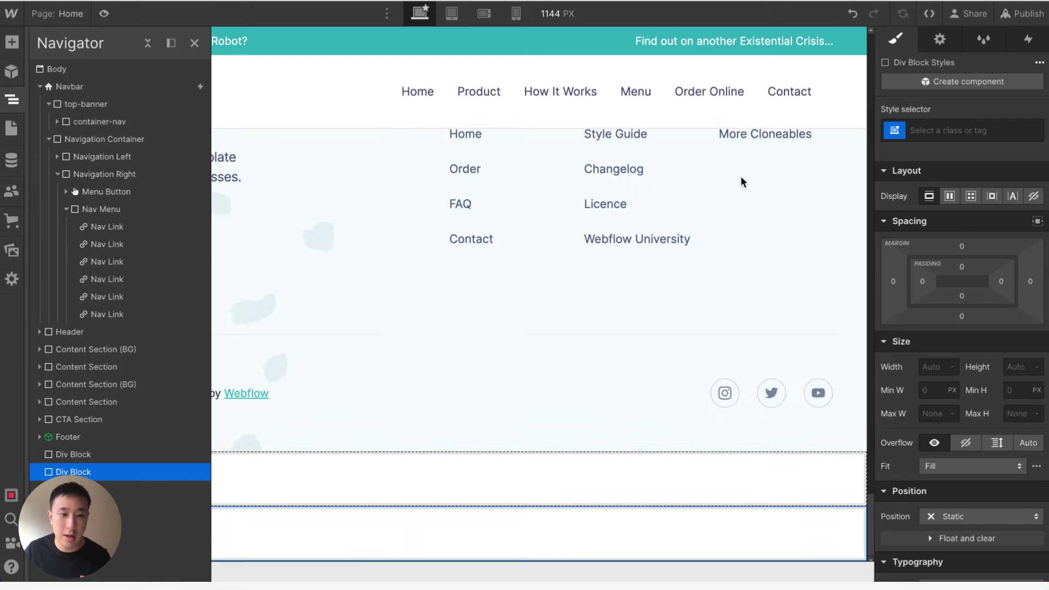
key("Delete")
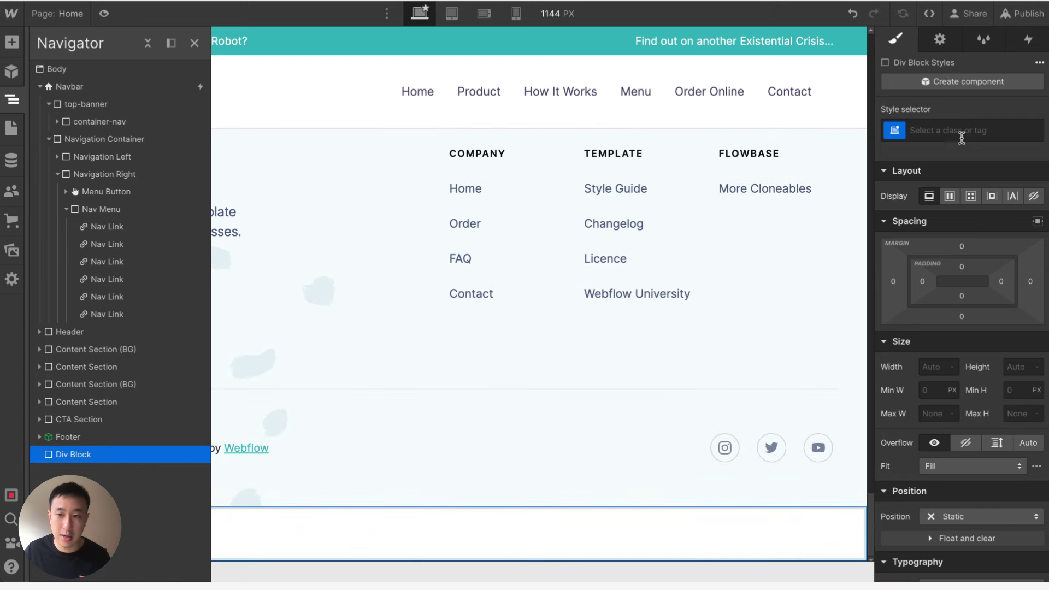
left_click(960, 134)
type("scr")
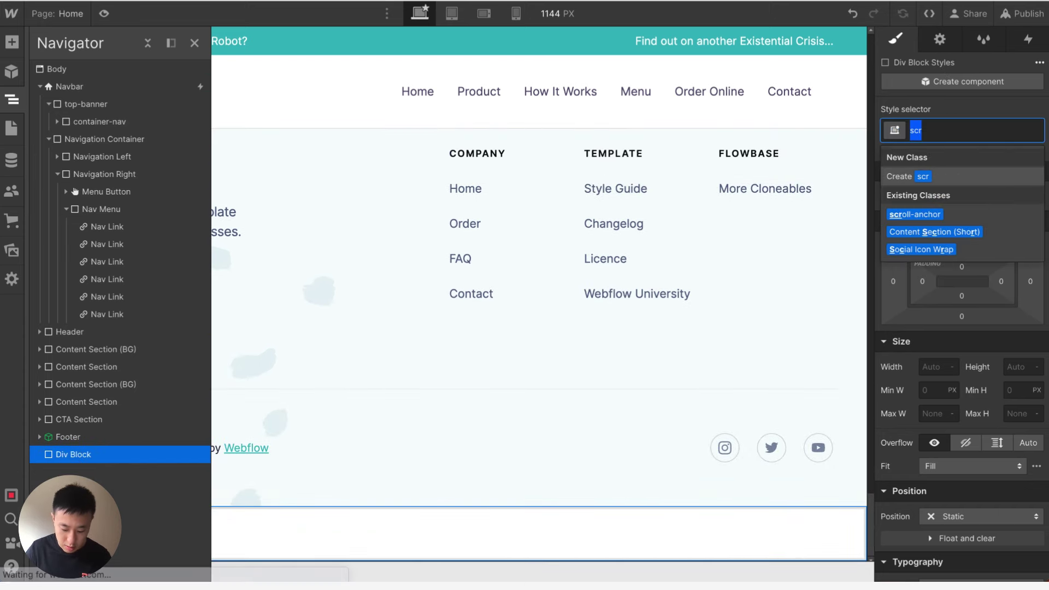
type("oll-anchor")
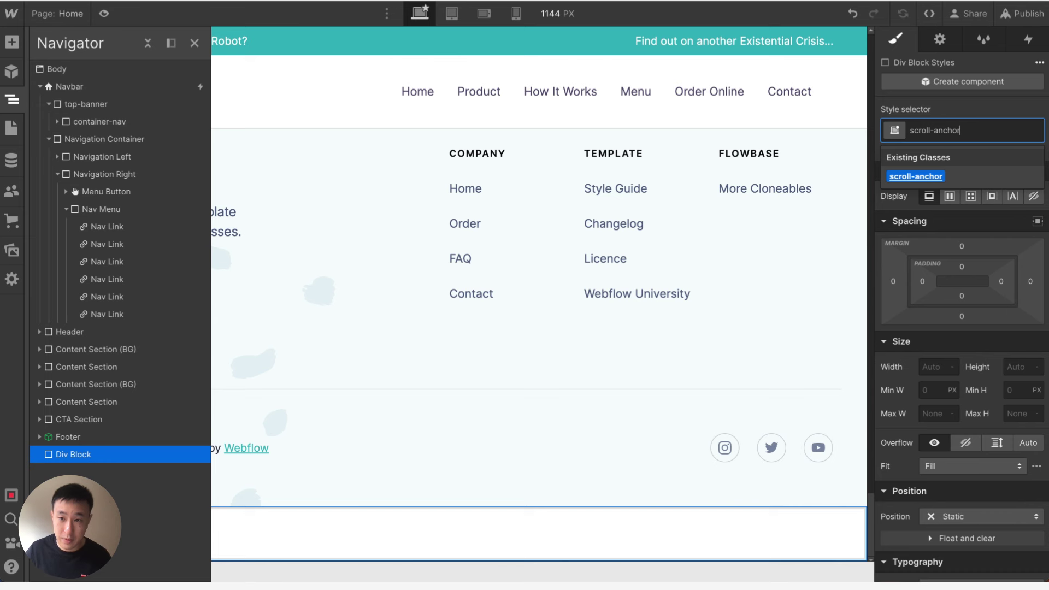
Step: Apply the scroll-anchor class and set it to Relative position with a -140 top offset
key("Return")
scroll(1006, 346, "down", 2)
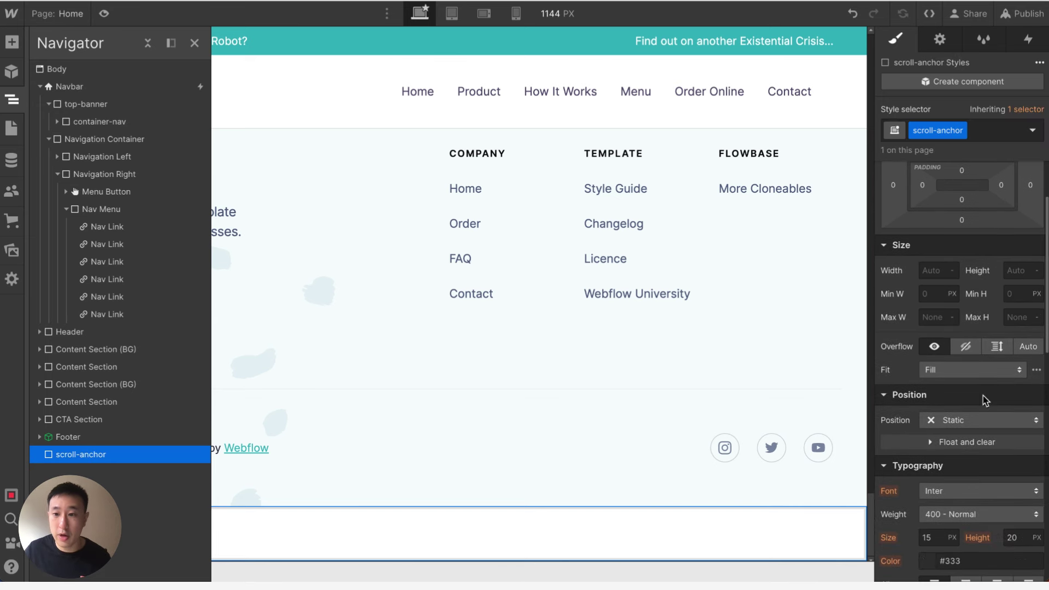
left_click(978, 425)
left_click(979, 437)
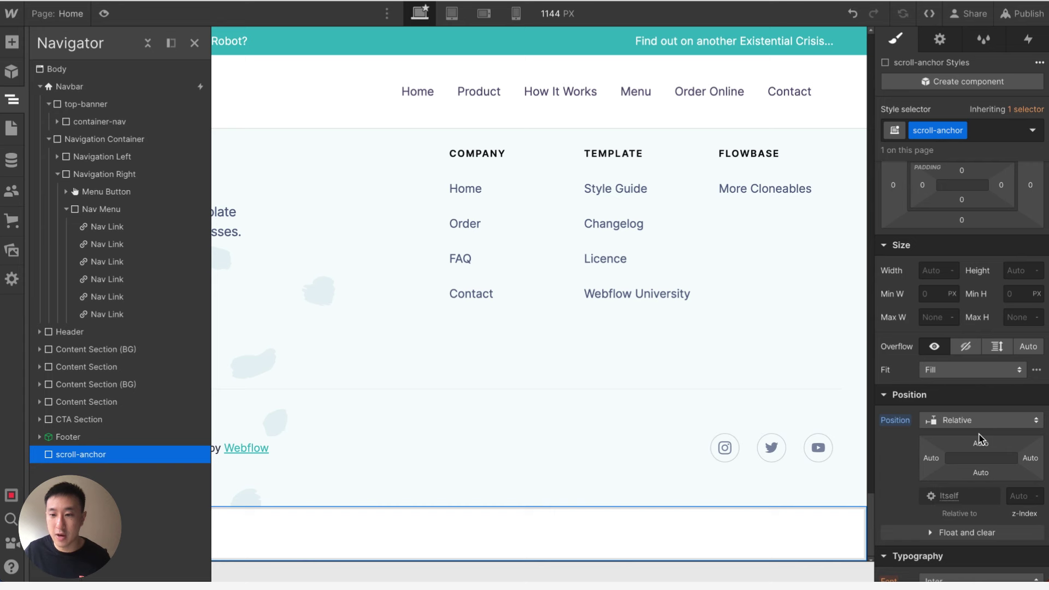
left_click(980, 444)
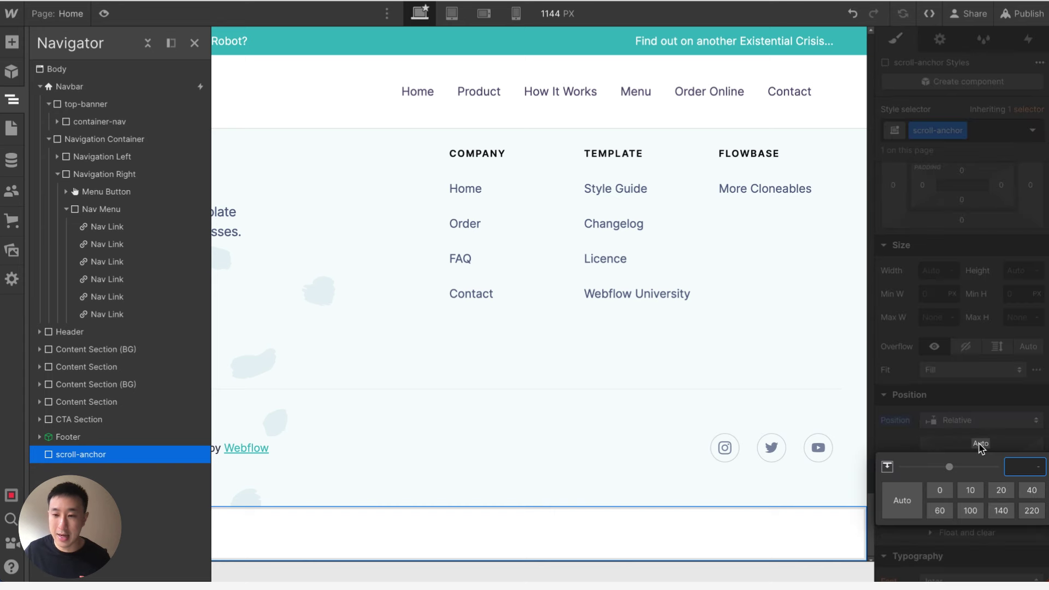
type("-")
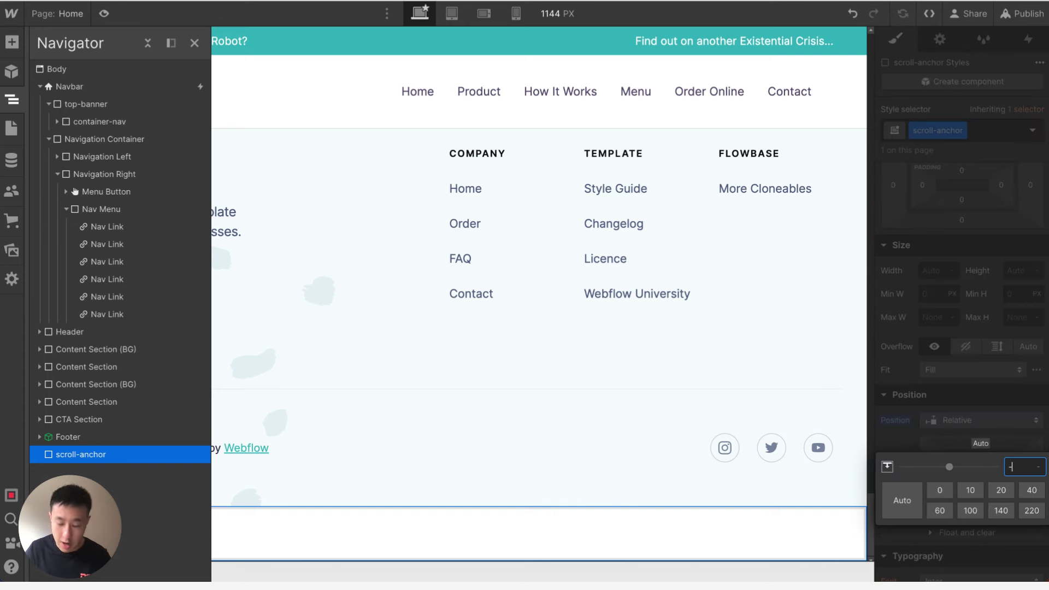
type("140")
key("Return")
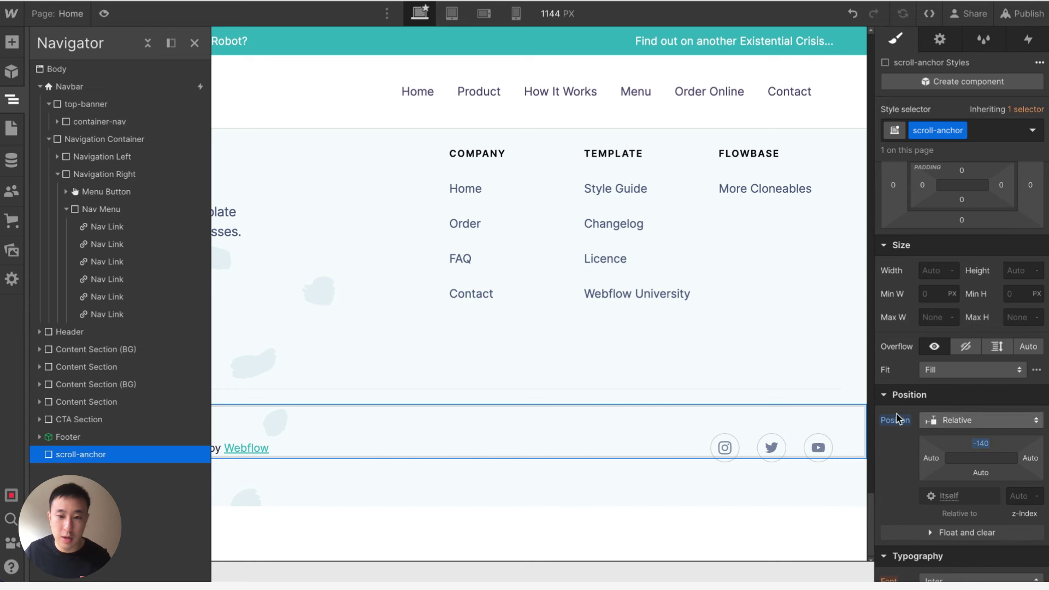
left_click(320, 426)
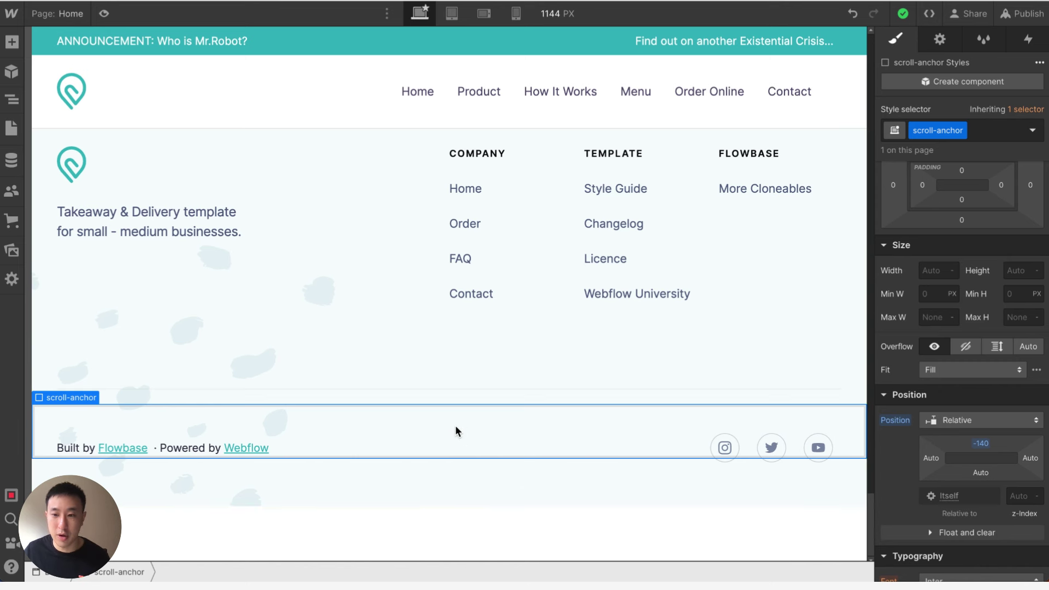
left_click(981, 444, "alt")
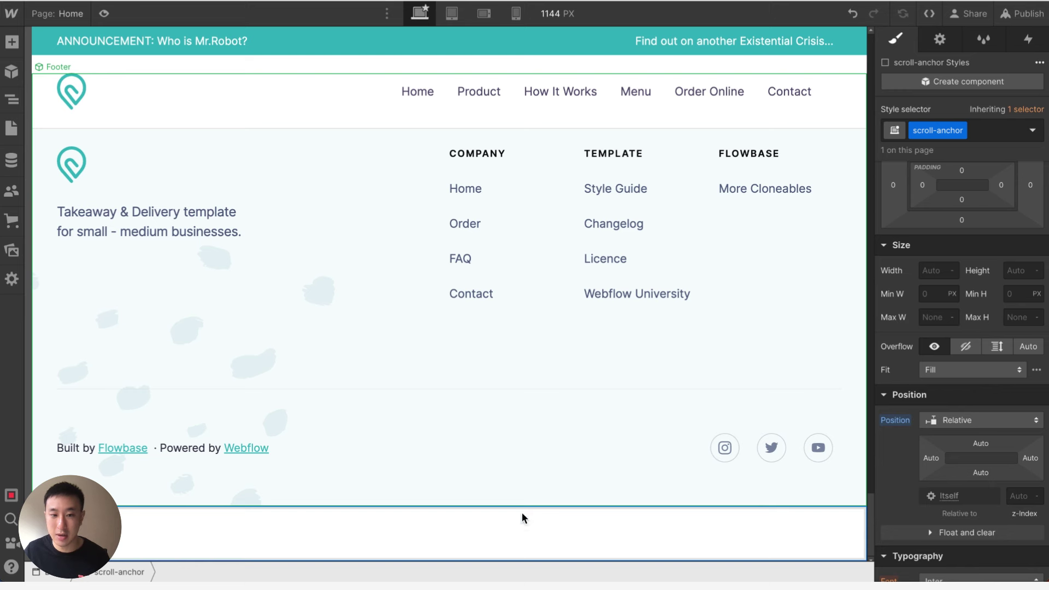
left_click(974, 444)
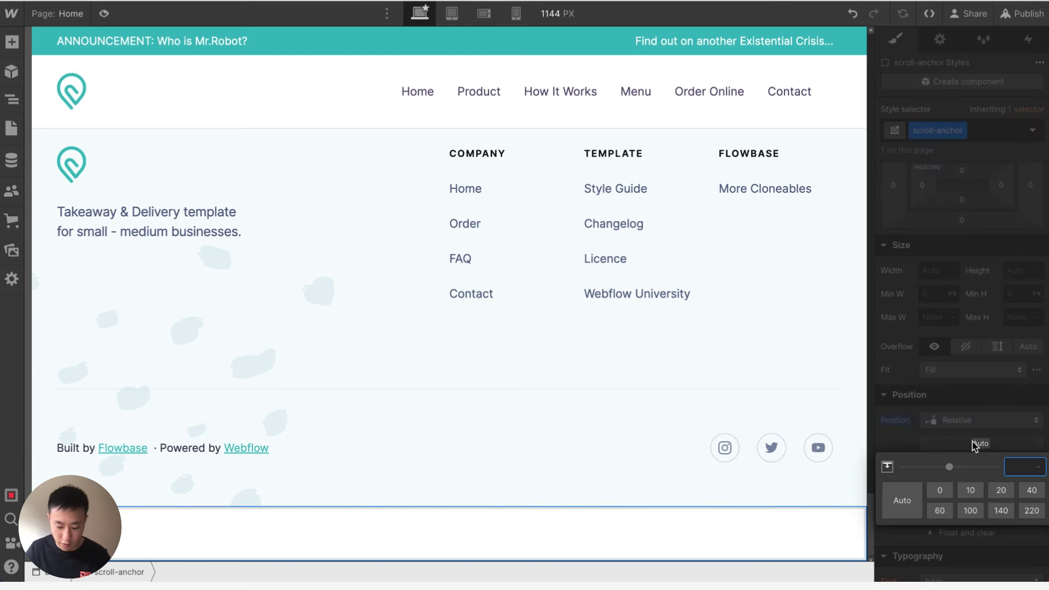
type("140px")
key("Return")
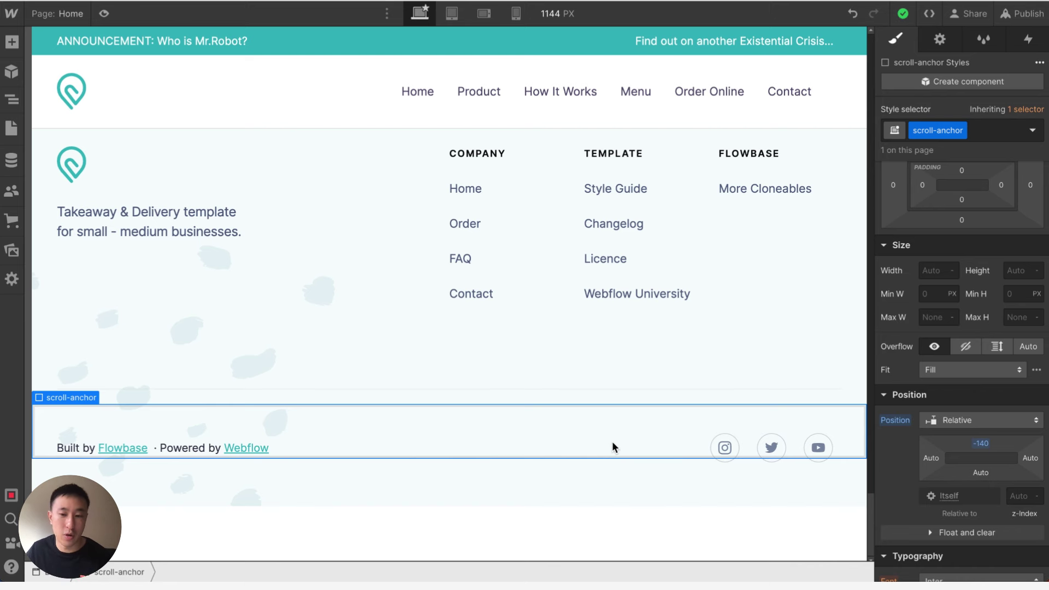
Step: In the Navigator, move scroll-anchor below the Navbar and Alt-drag copies into Header and after Content Section (BG)
key("z")
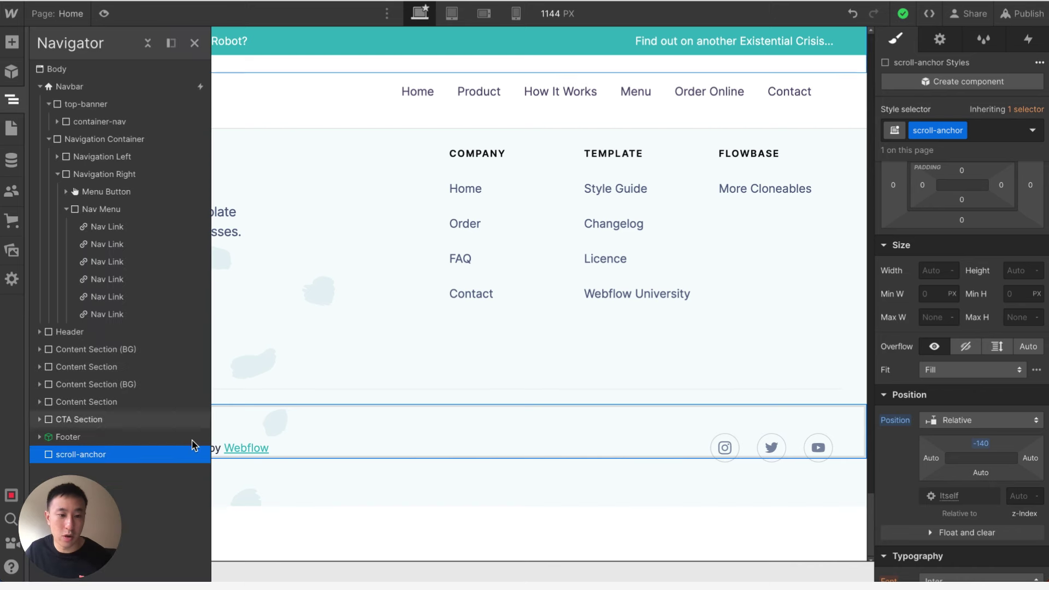
left_click_drag(153, 456, 34, 341)
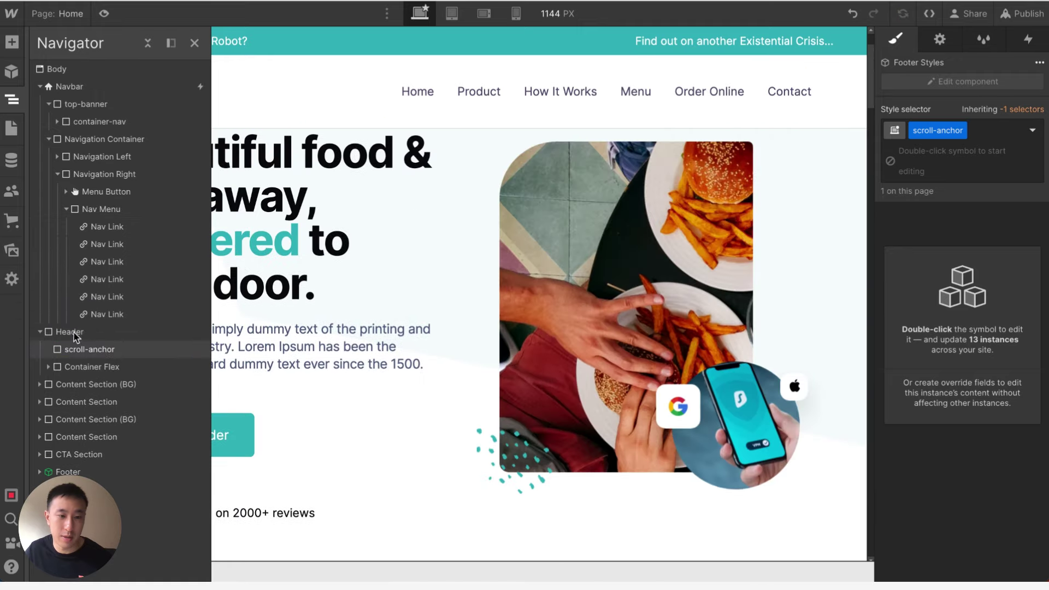
left_click(39, 86)
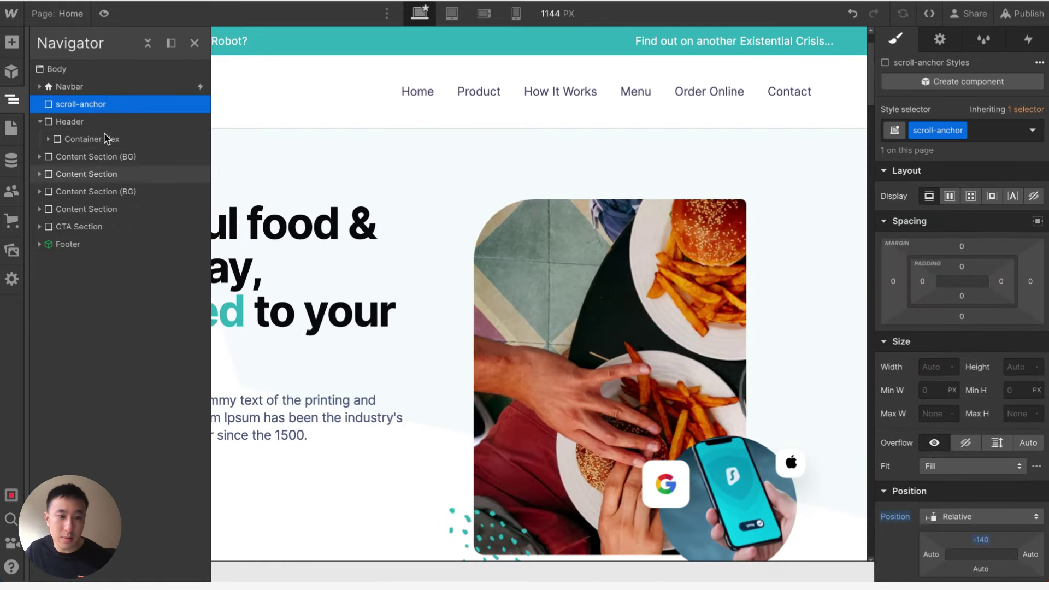
left_click_drag(96, 112, 39, 156)
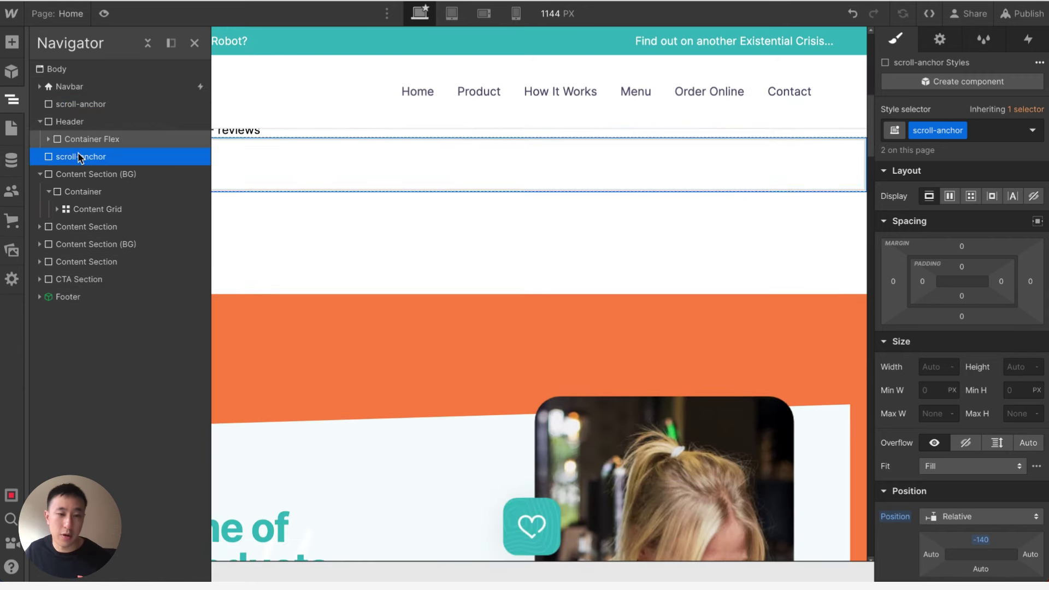
left_click_drag(75, 192, 32, 228)
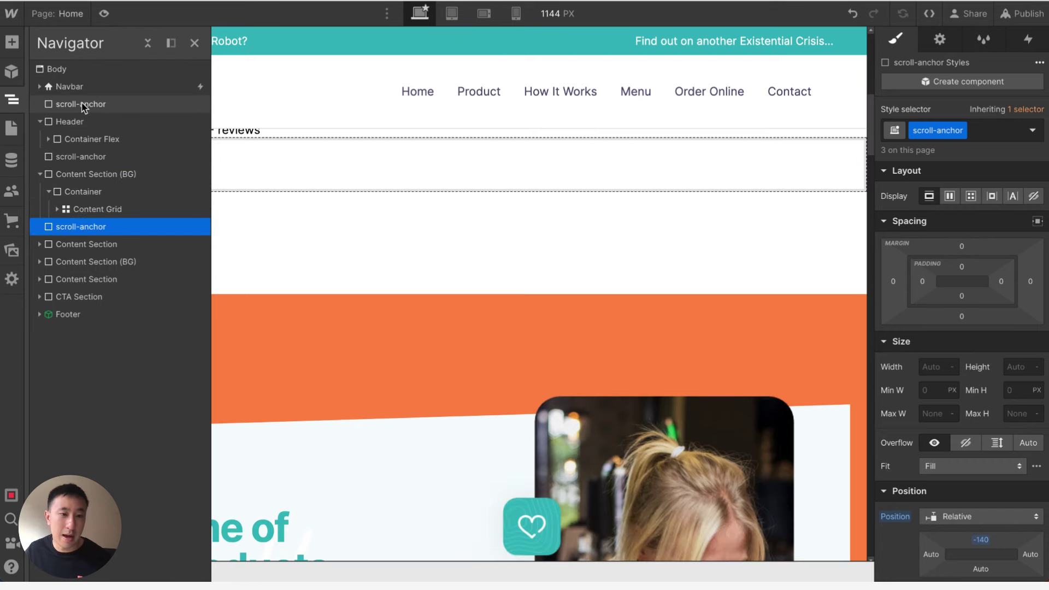
Step: Give the three scroll-anchor divs the IDs home, product and how
left_click(83, 104)
left_click(940, 39)
left_click(957, 112)
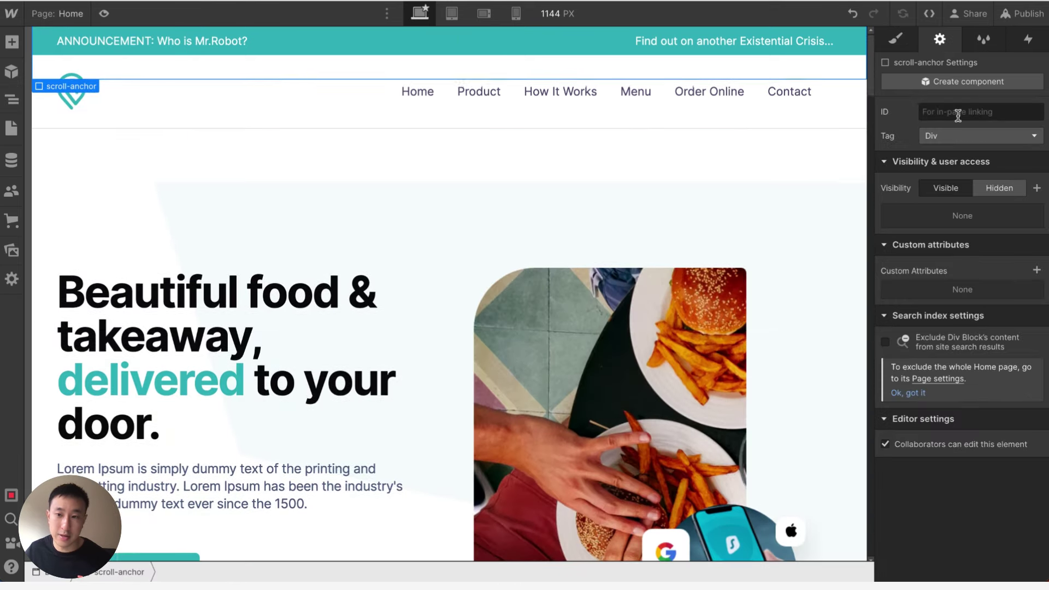
type("home")
scroll(408, 279, "down", 5)
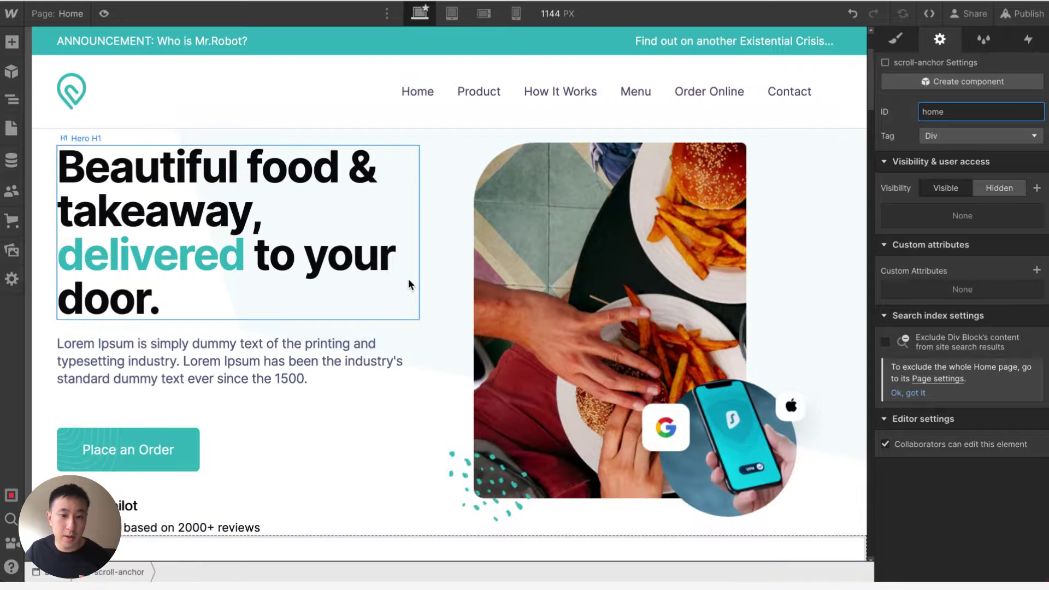
left_click(402, 358)
left_click(955, 114)
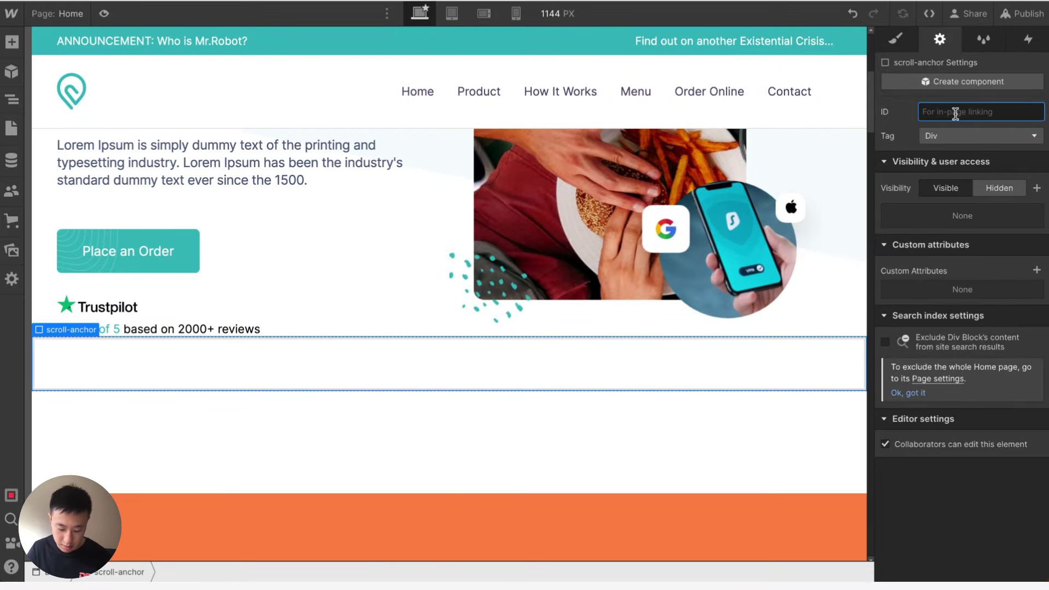
type("product")
scroll(473, 333, "down", 10)
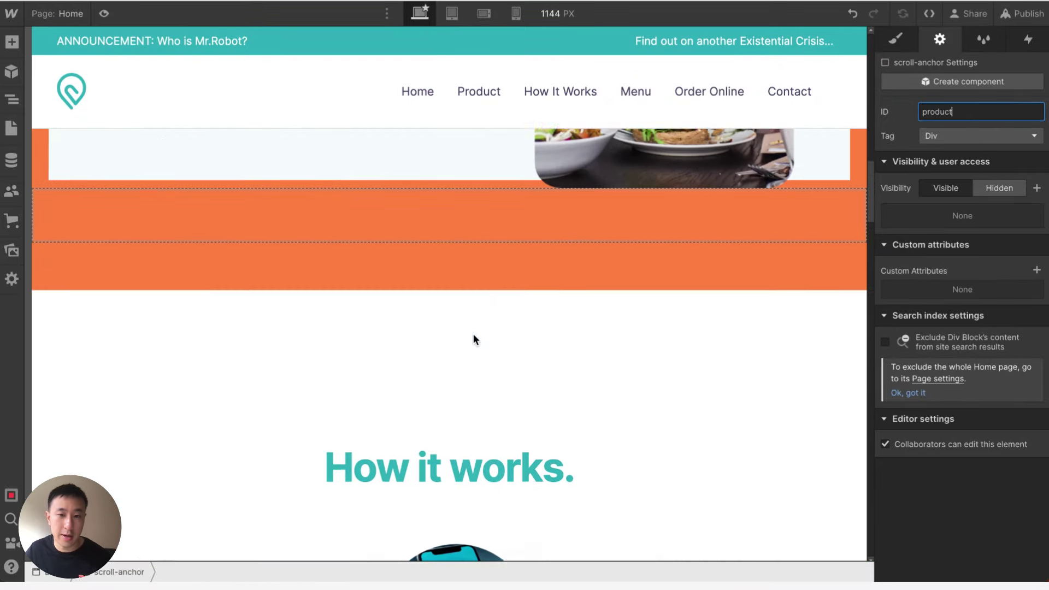
left_click(463, 228)
left_click(972, 109)
type("how")
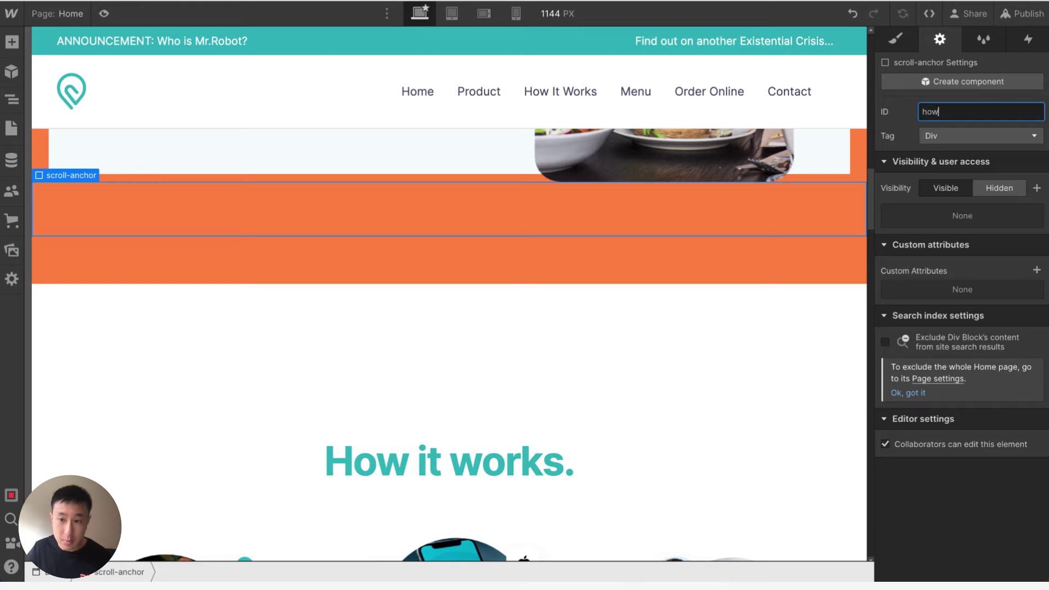
scroll(458, 90, "up", 15)
Step: Link the Home, Product and How It Works nav links to the home, product and how sections
left_click(436, 95)
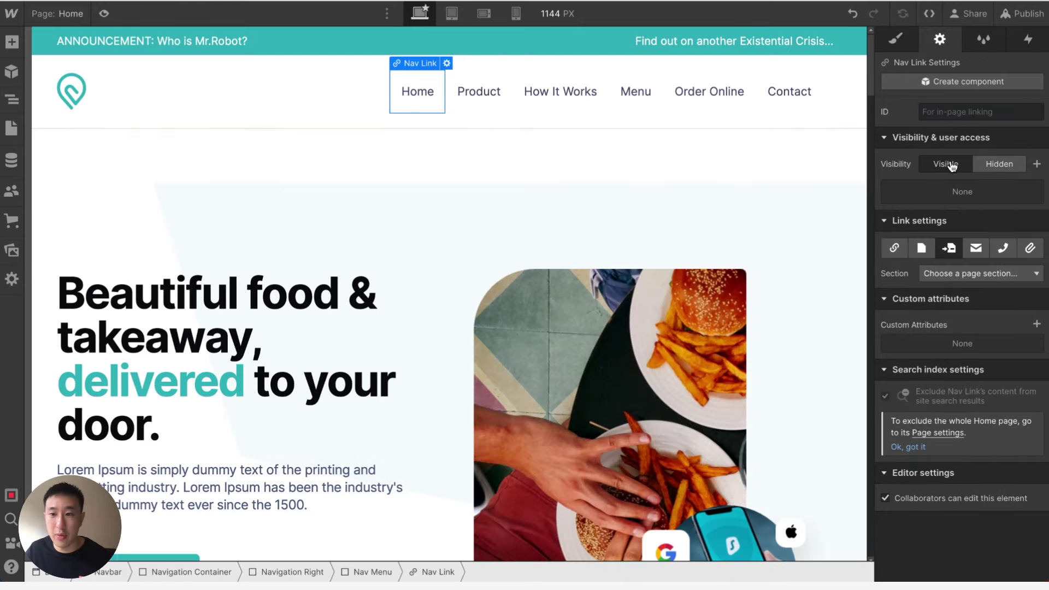
left_click(967, 273)
left_click(936, 304)
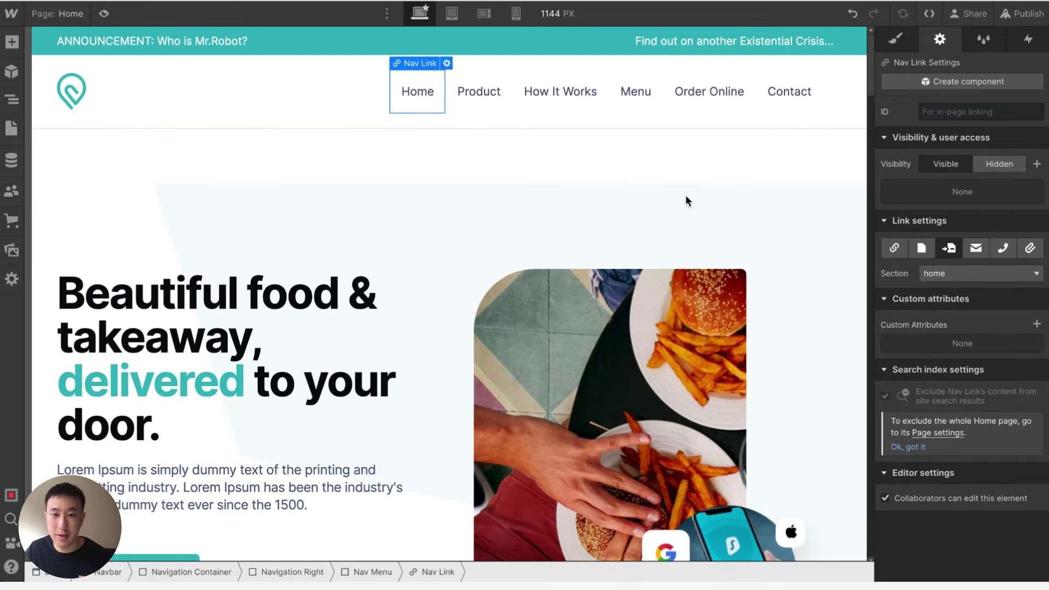
left_click(479, 91)
left_click(972, 276)
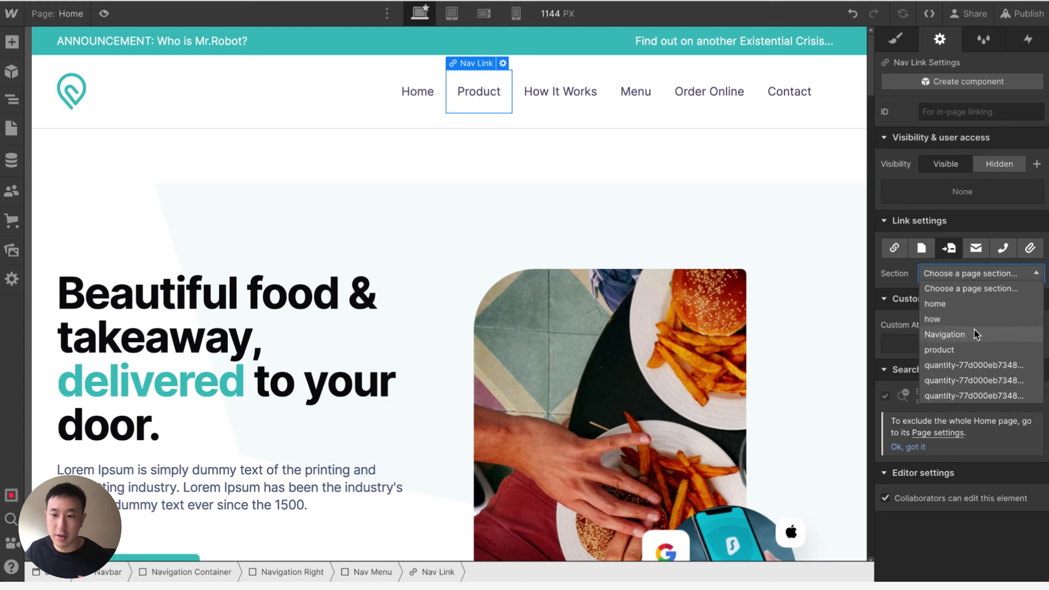
left_click(974, 345)
left_click(537, 101)
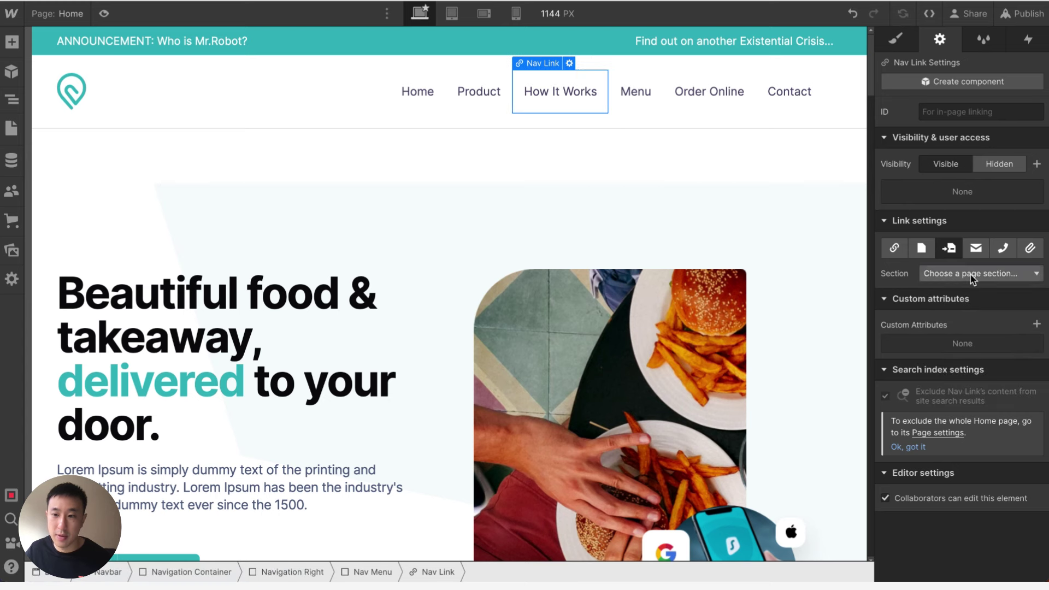
left_click(972, 274)
left_click(965, 320)
left_click(392, 175)
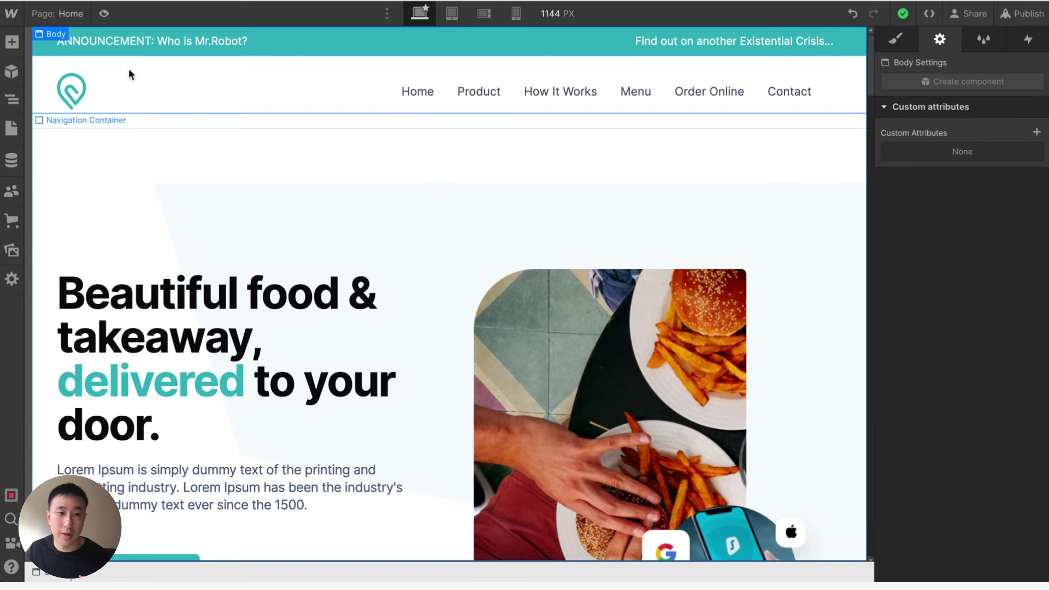
Step: Preview the page and test the Product, How It Works and Home nav links in turn
left_click(104, 14)
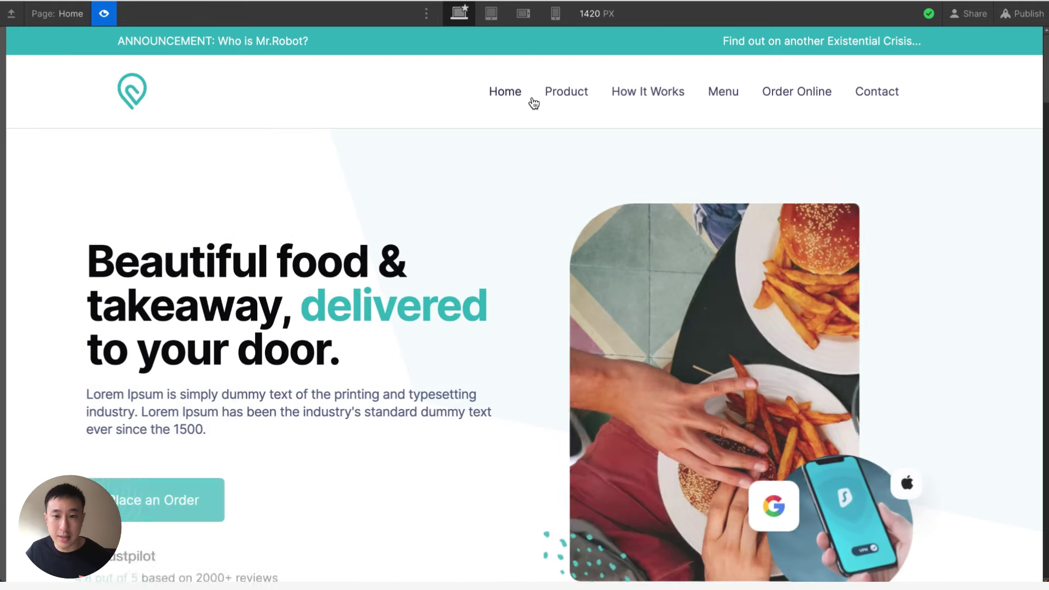
left_click(563, 97)
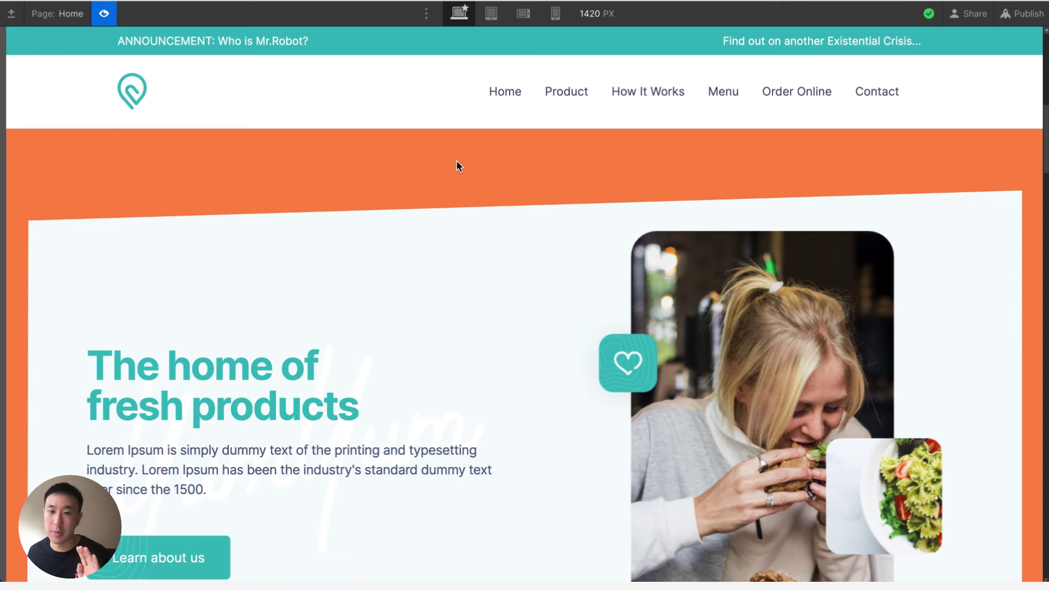
left_click(637, 101)
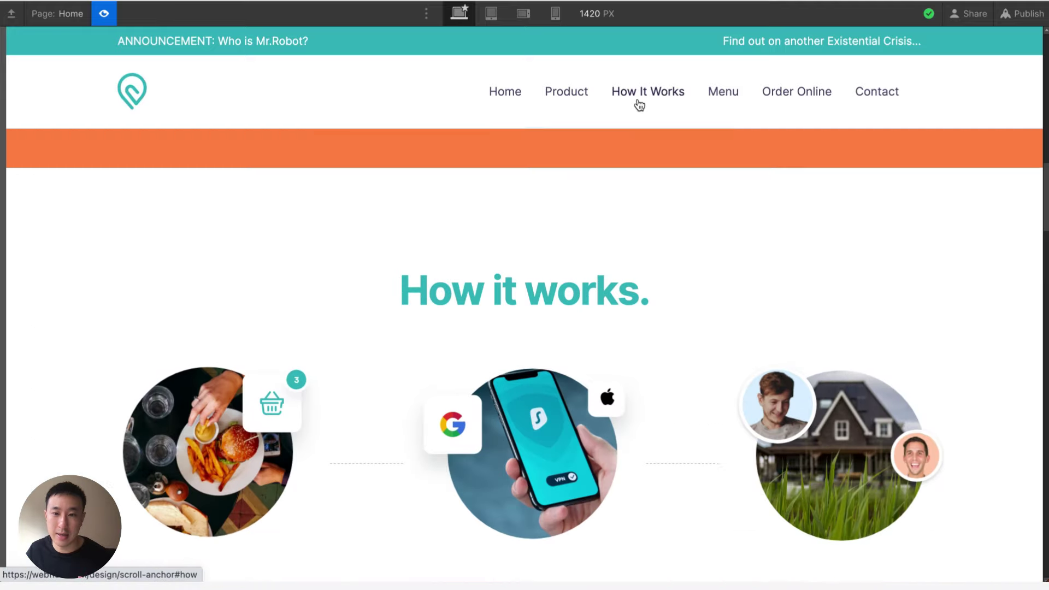
left_click(565, 94)
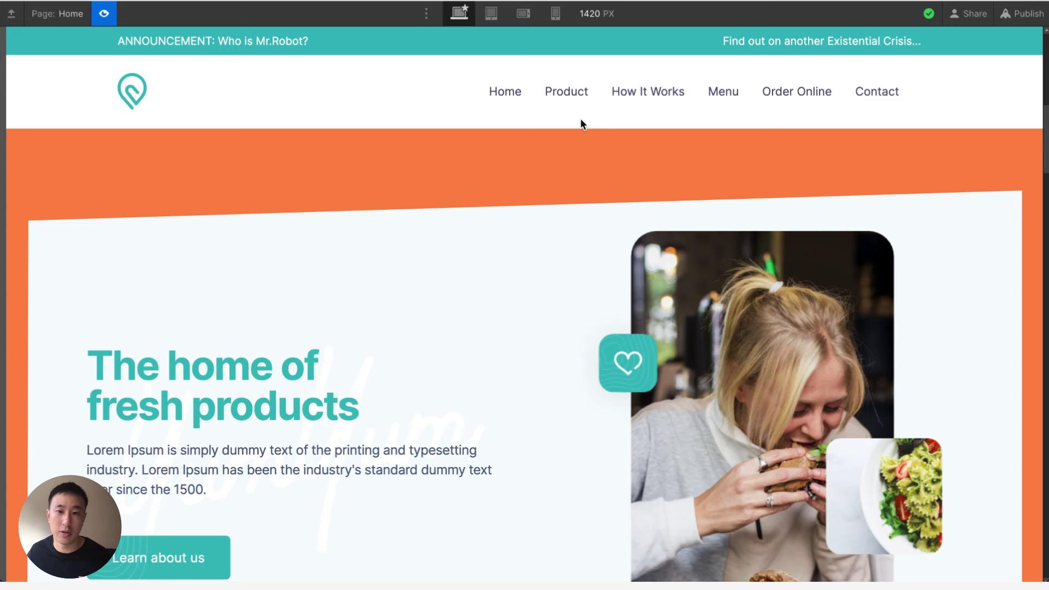
left_click(508, 107)
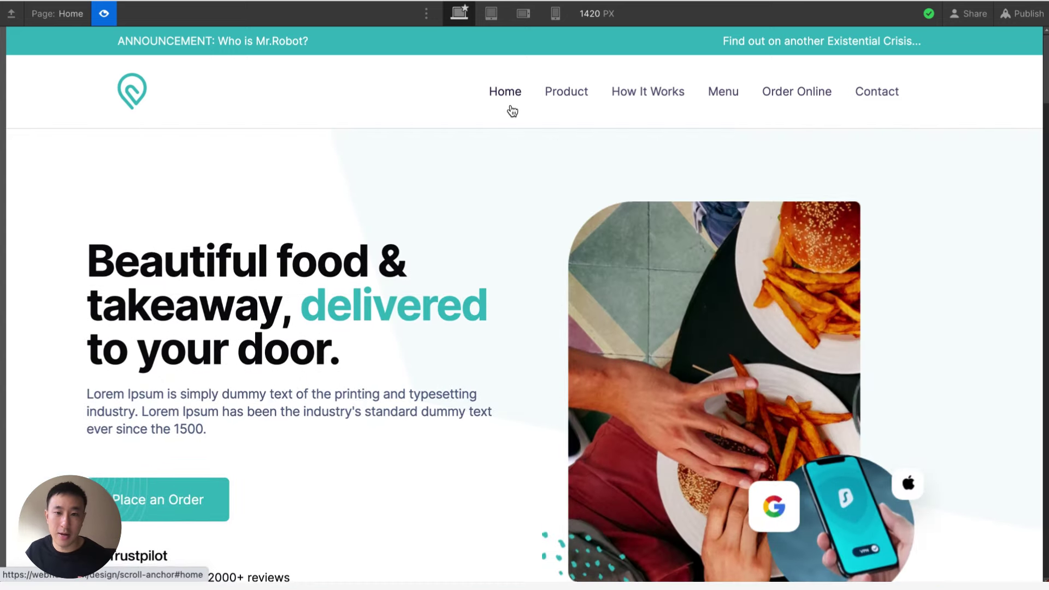
Step: Leave preview and switch the canvas to the mobile-landscape breakpoint
left_click(514, 19)
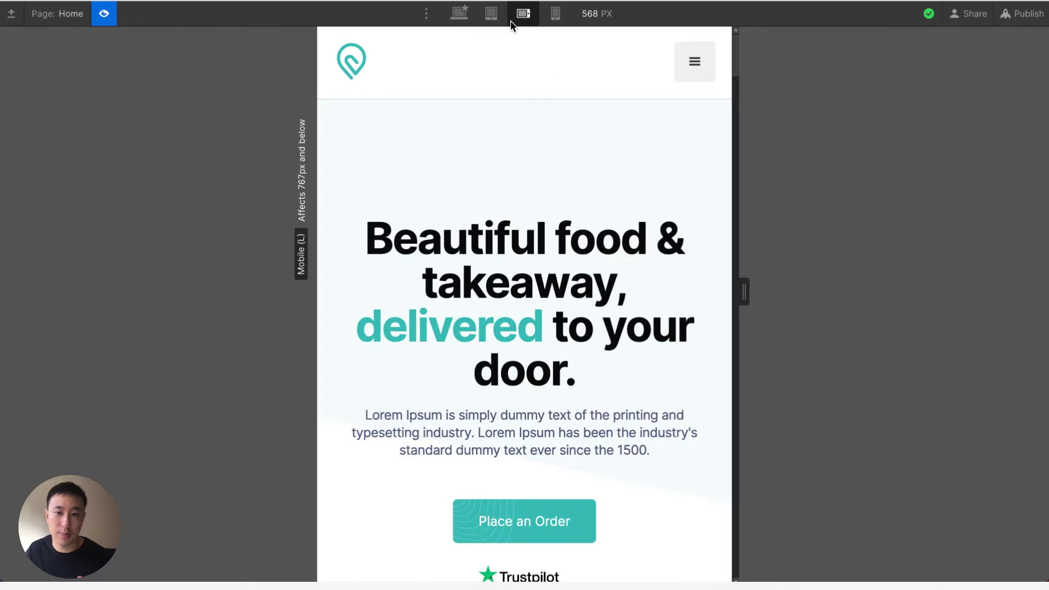
left_click(460, 13)
key("shift+p")
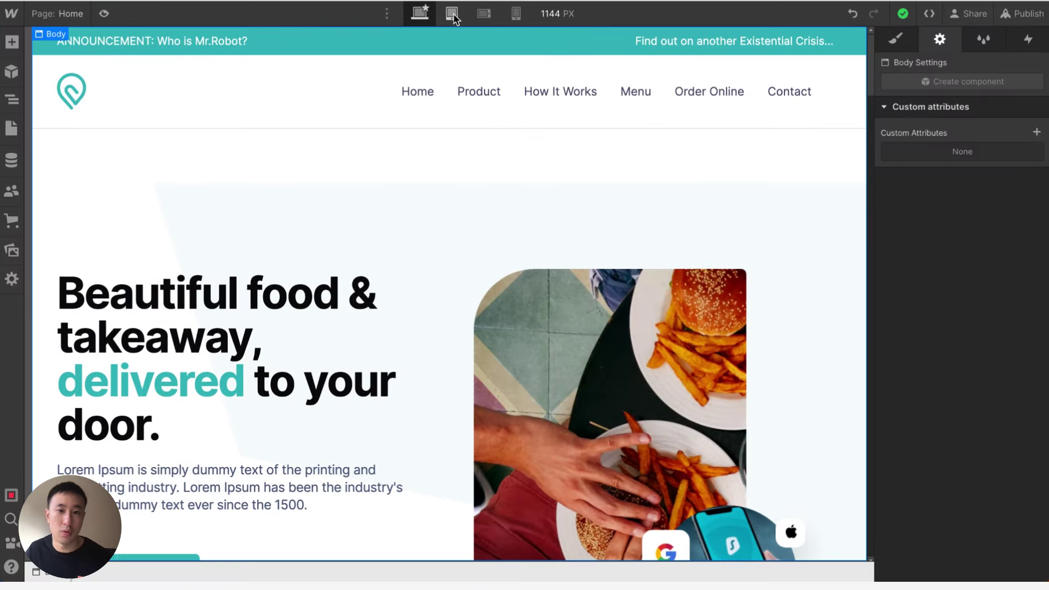
left_click(454, 14)
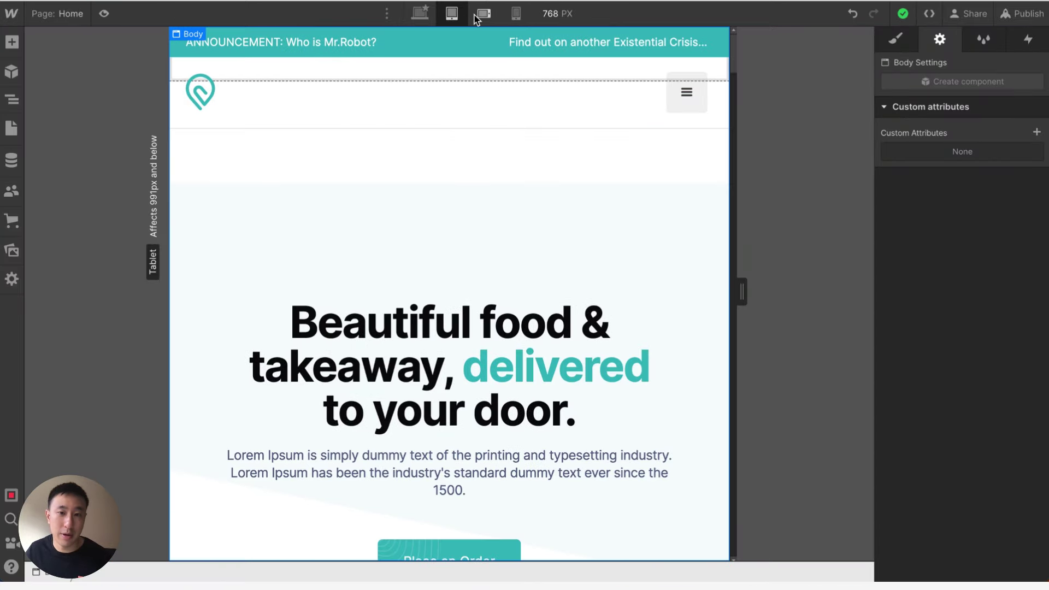
left_click(481, 14)
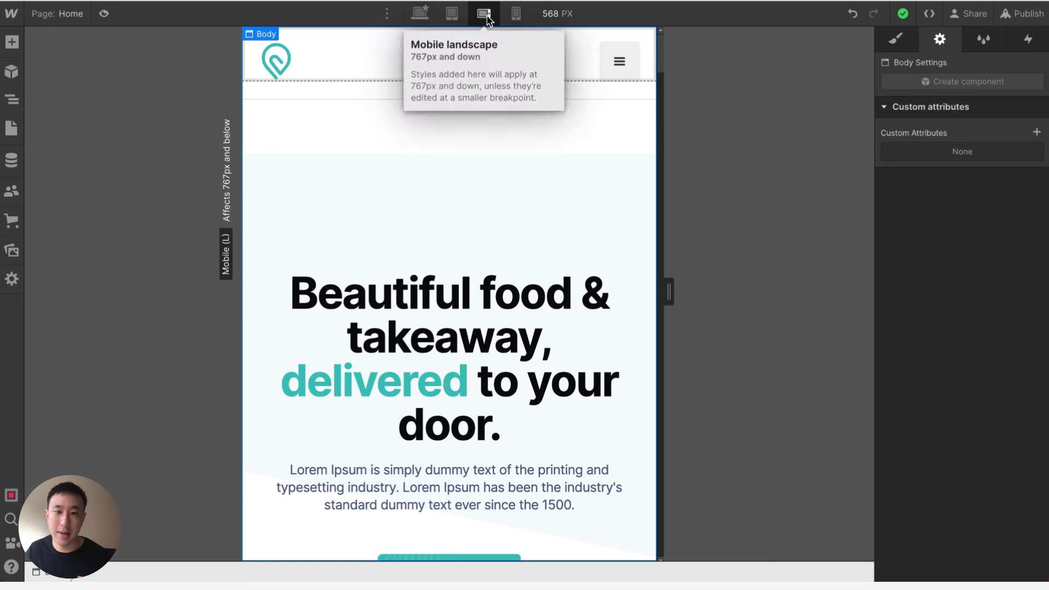
left_click(452, 21)
Step: Inspect the navbar at mobile landscape and confirm its 100 px height, leaving it unchanged
left_click(405, 51)
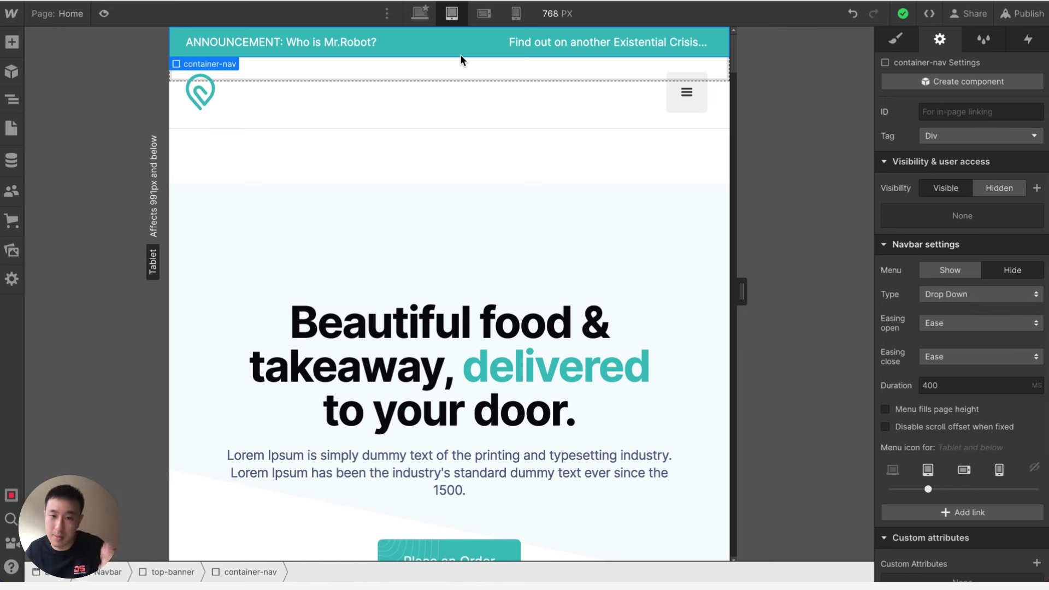
left_click(483, 17)
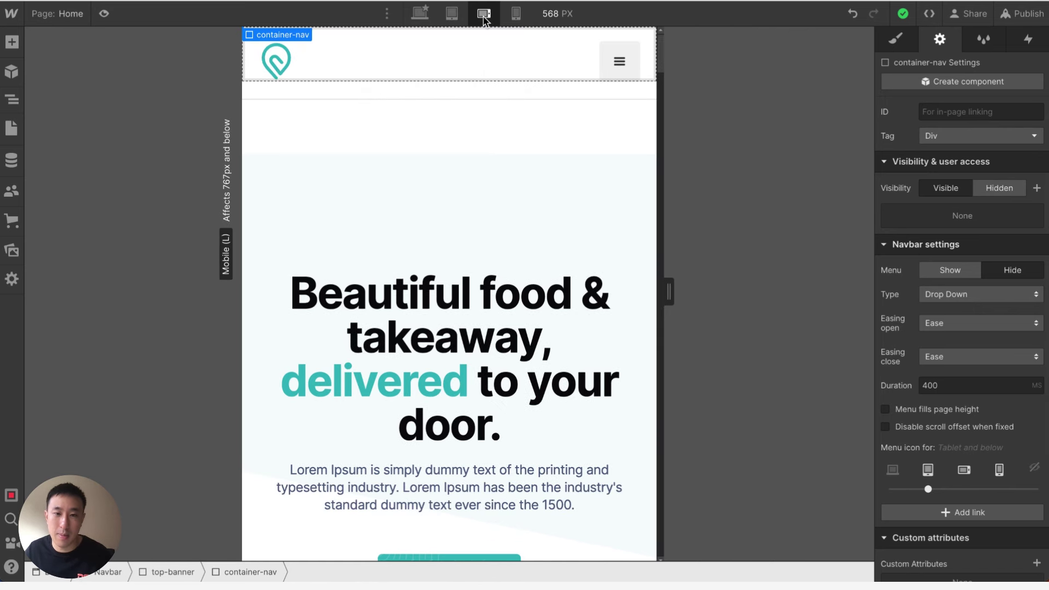
left_click(444, 102)
left_click(896, 39)
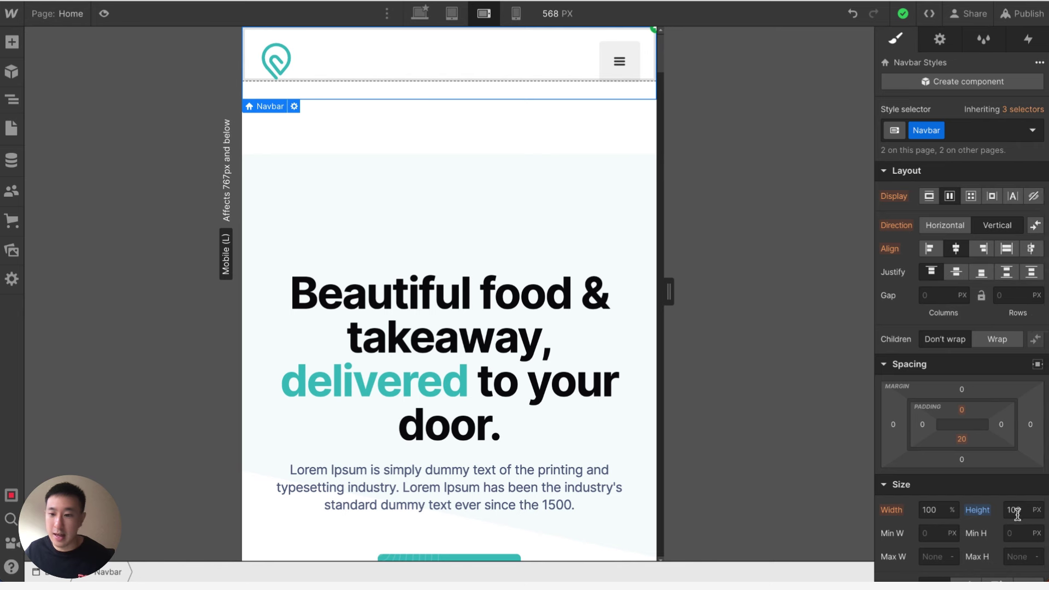
left_click(1018, 510)
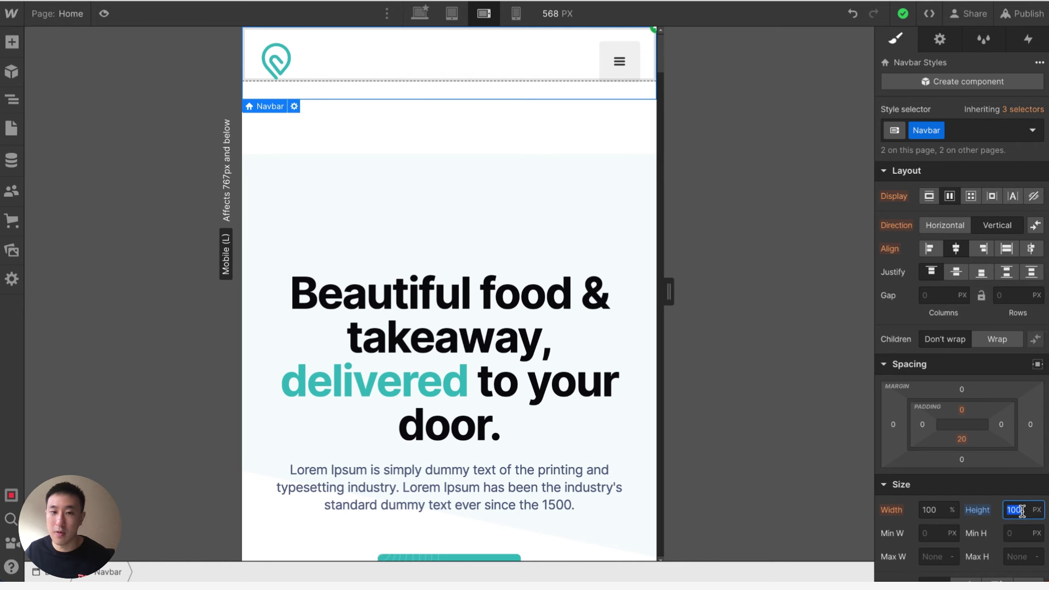
left_click(393, 135)
Step: Select the scroll-anchor in the Navigator and set its top offset to -100 px, after trying -140
key("z")
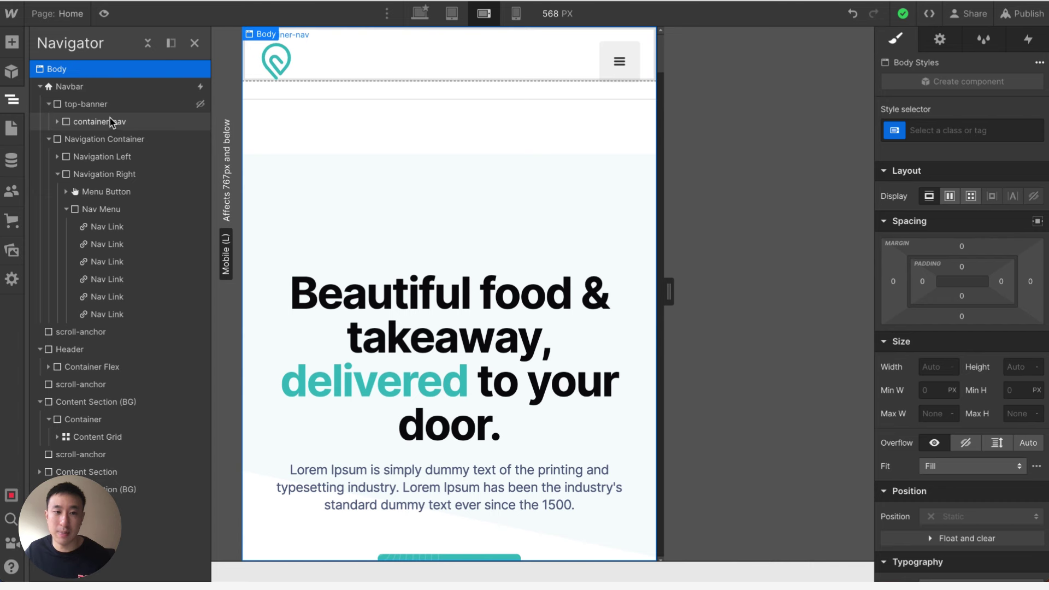
left_click(124, 331)
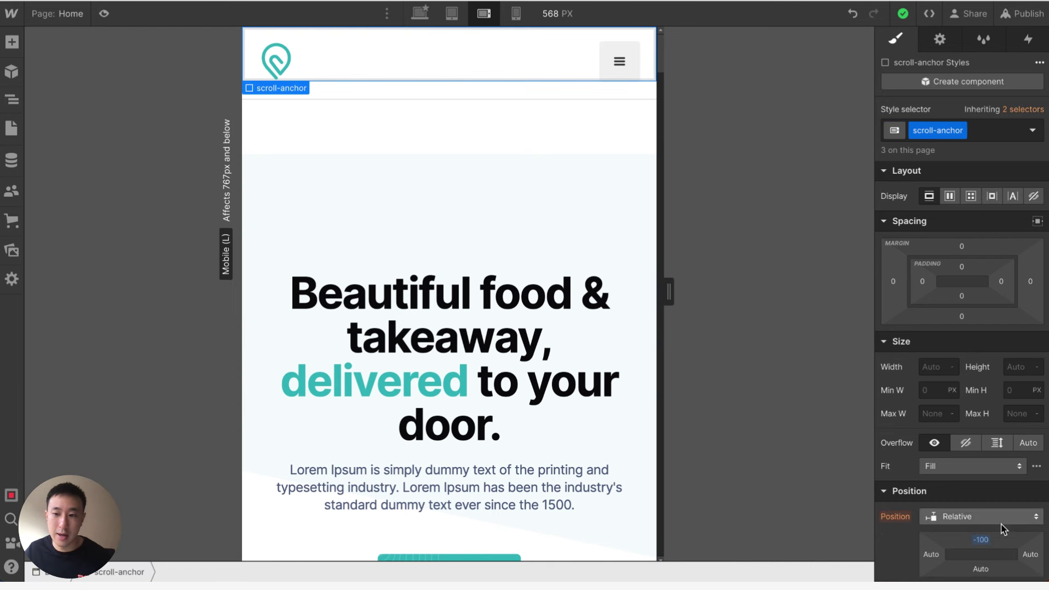
type("-140")
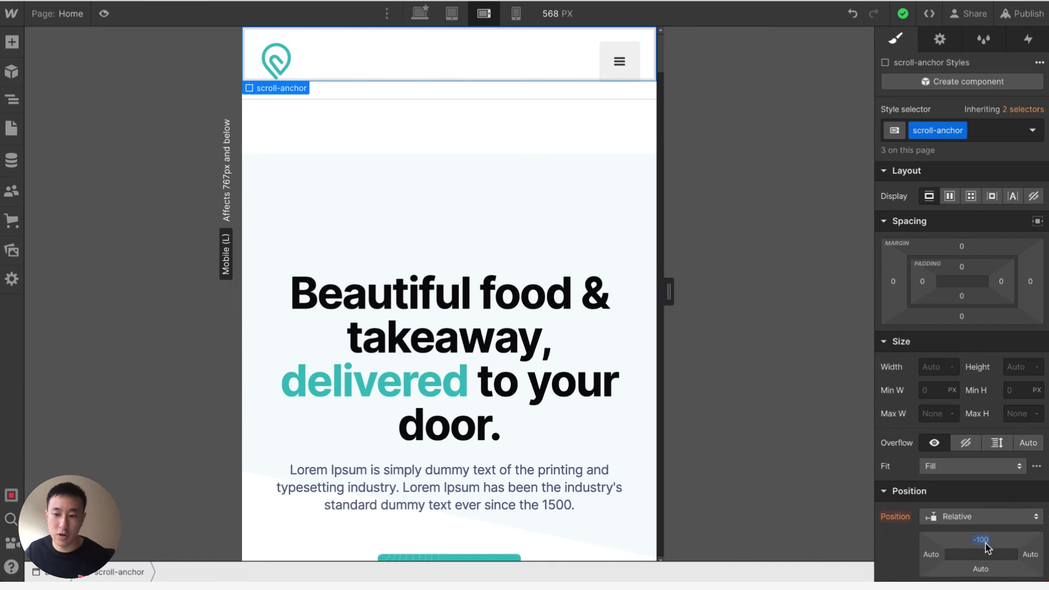
key("Return")
left_click(986, 540)
type("-100")
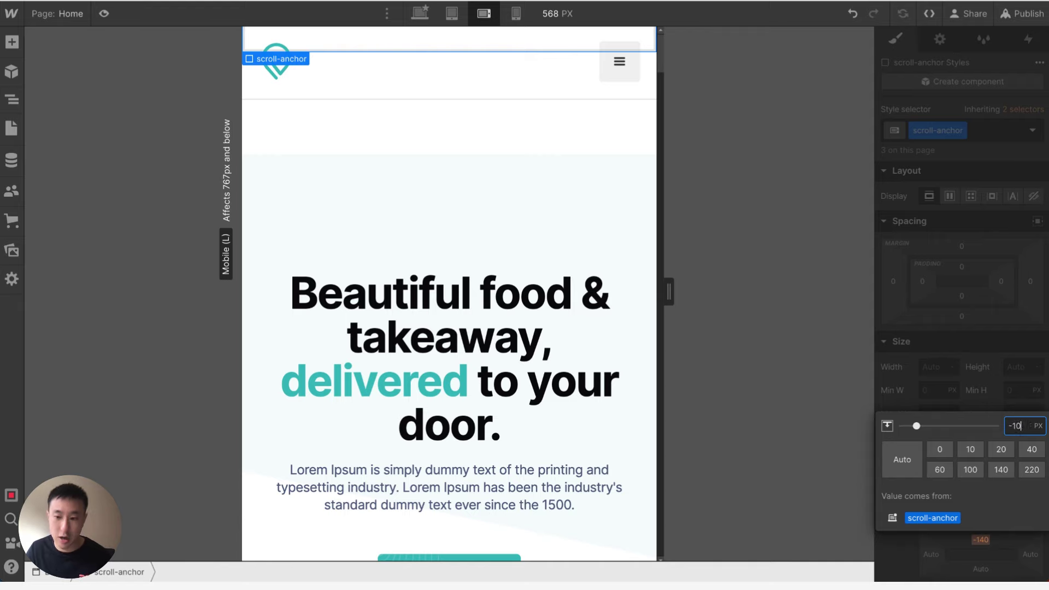
key("Return")
Step: In the mobile preview, use the hamburger menu's Product link, scroll back up, then switch to desktop width
key("super+shift+p")
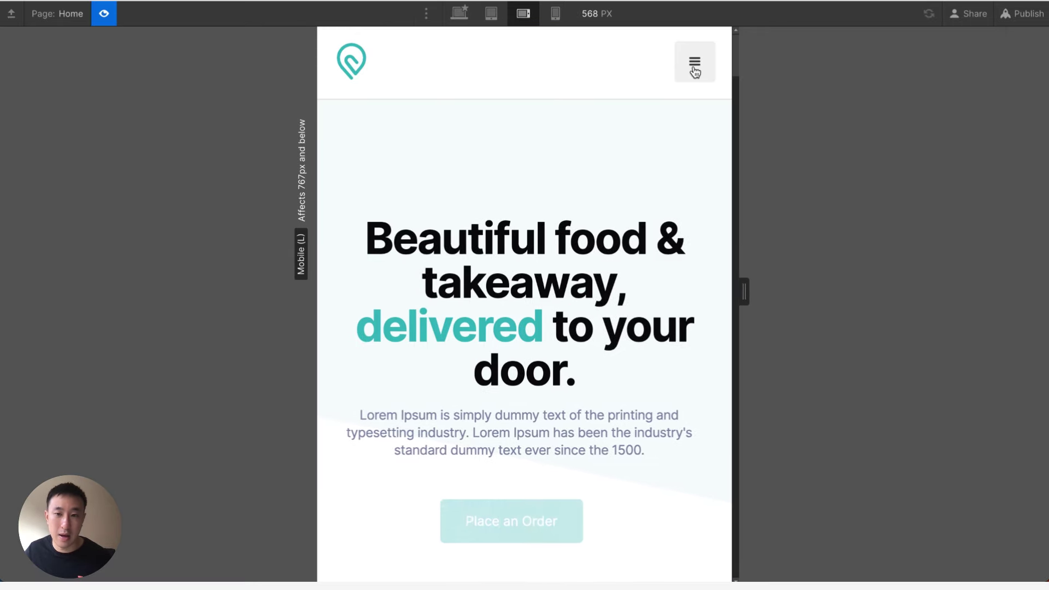
left_click(694, 68)
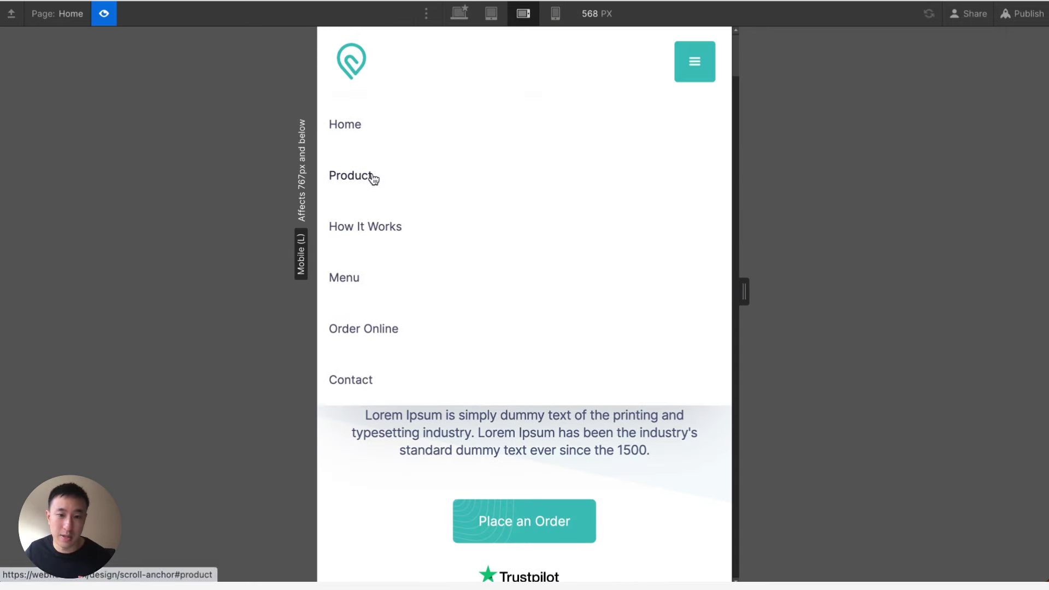
left_click(406, 177)
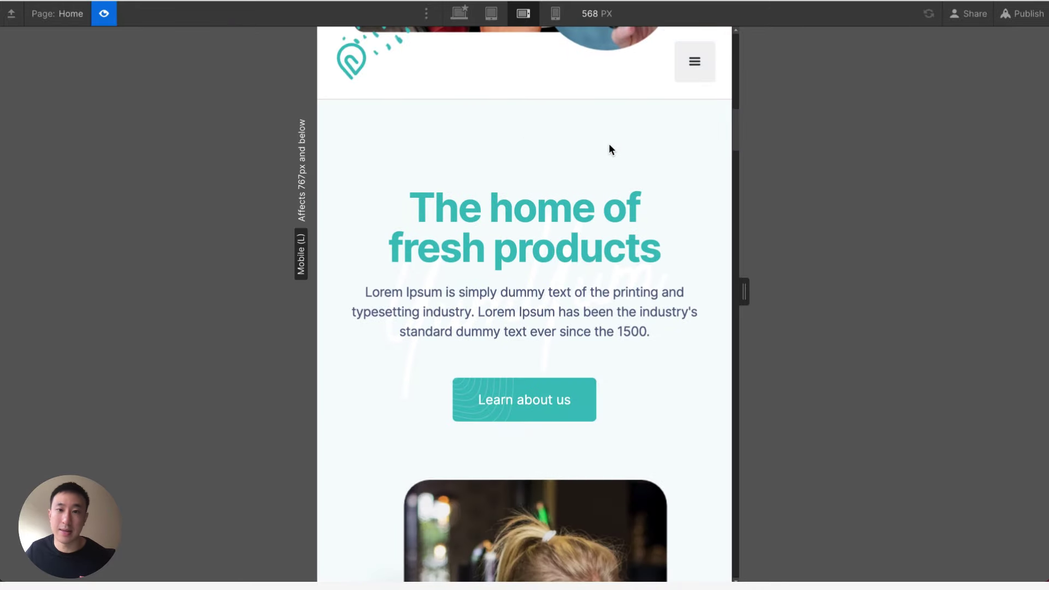
scroll(608, 143, "up", 5)
left_click(459, 13)
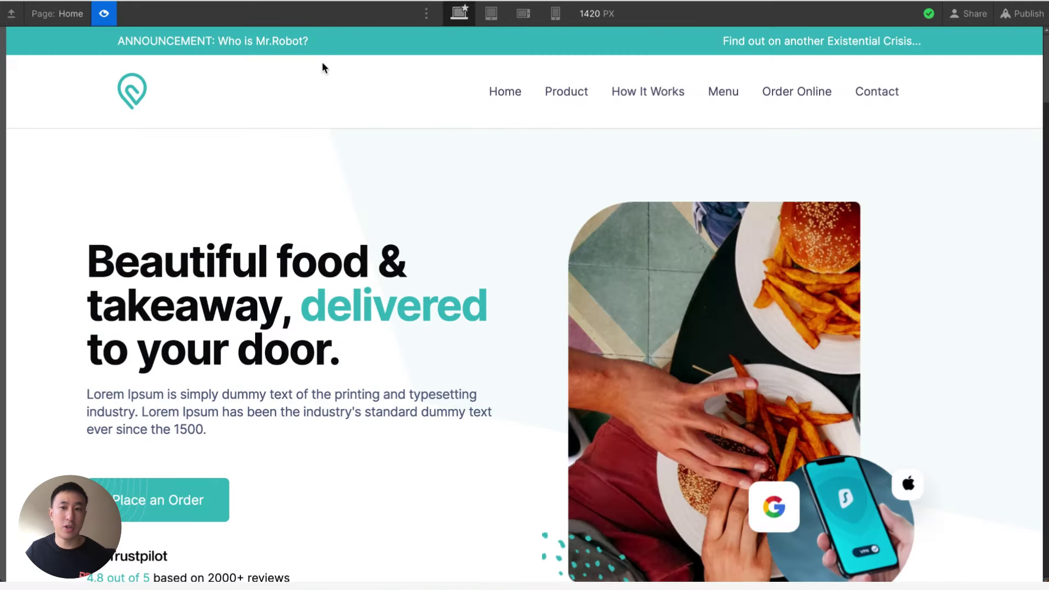